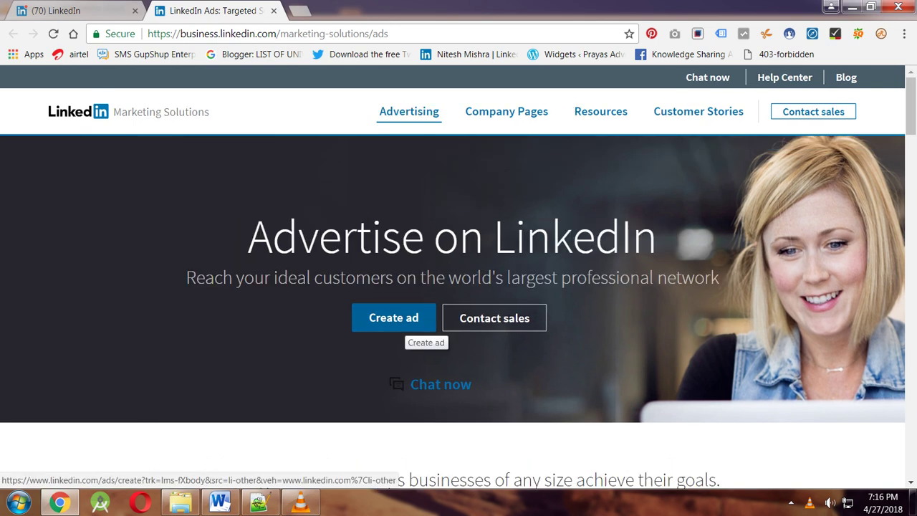
Start a new ad from the Advertise on LinkedIn page with Create ad.
{"action": "left_click", "coordinate": [405, 324]}
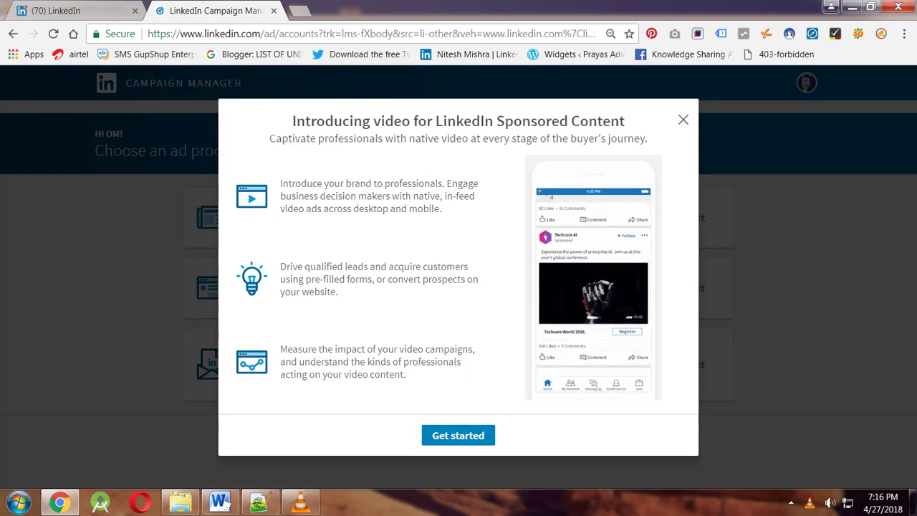
Dismiss the video intro and compare the Sponsored Content and Sponsored InMail details.
{"action": "left_click", "coordinate": [683, 120]}
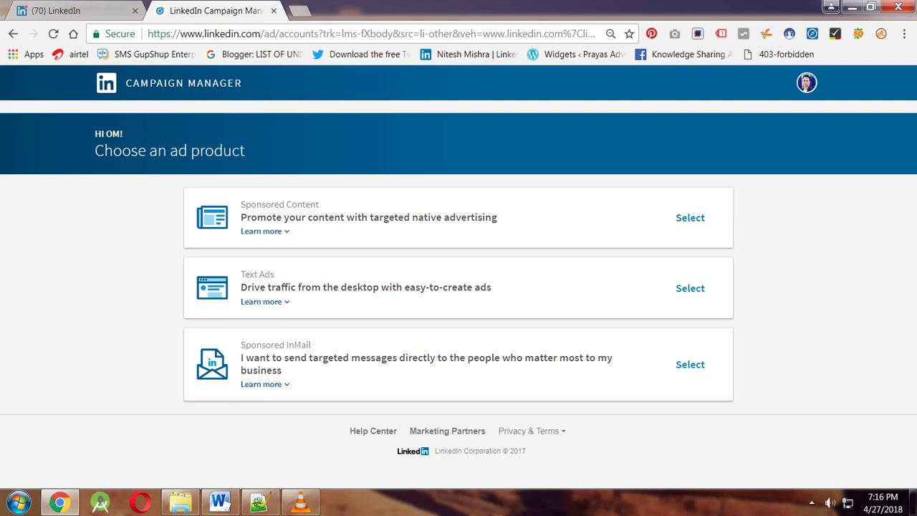
{"action": "triple_click", "coordinate": [257, 274]}
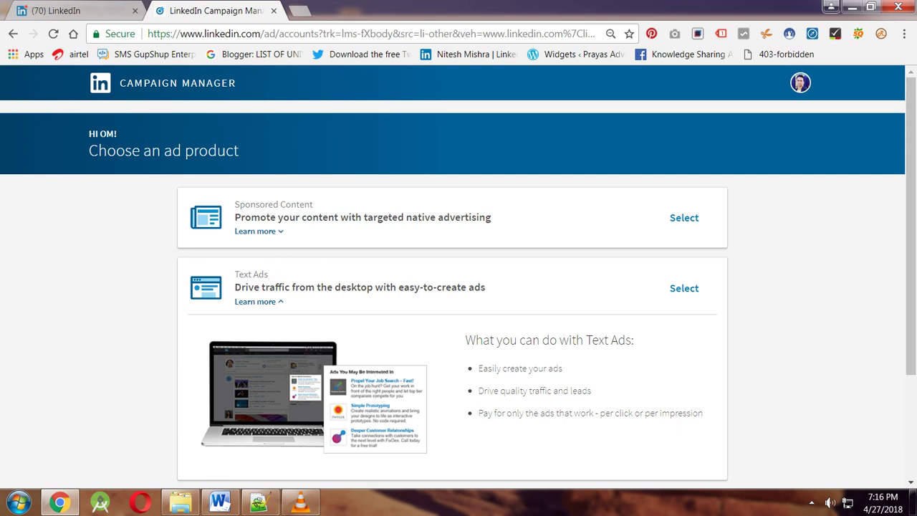
{"action": "triple_click", "coordinate": [274, 204]}
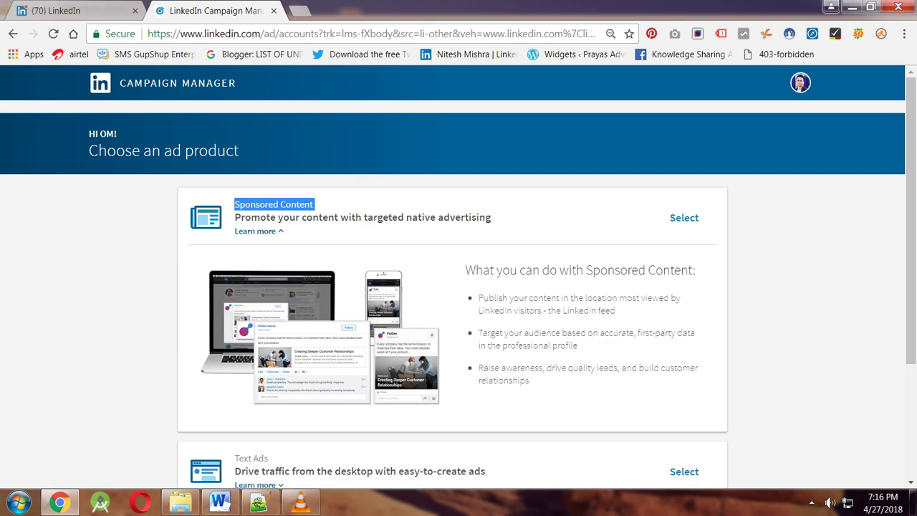
{"action": "scroll", "coordinate": [459, 272], "scroll_direction": "down", "scroll_amount": 1}
{"action": "scroll", "coordinate": [458, 272], "scroll_direction": "down", "scroll_amount": 1}
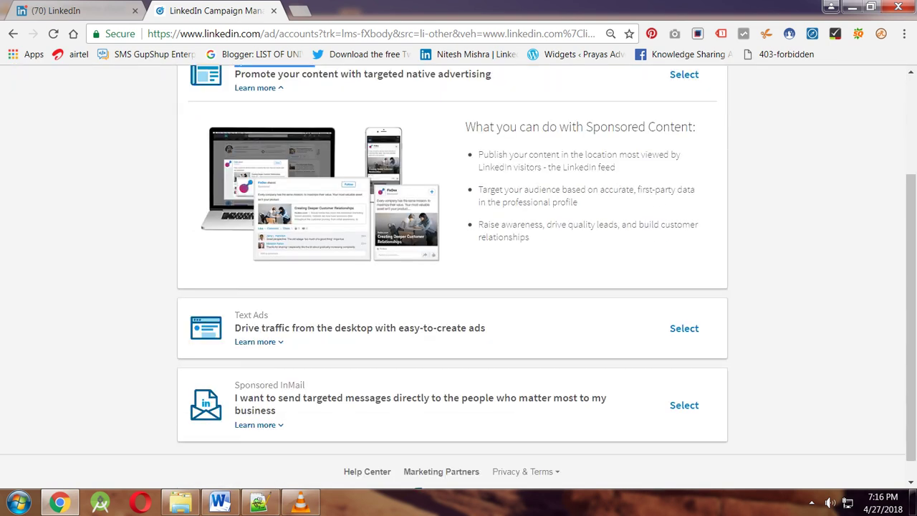
{"action": "scroll", "coordinate": [458, 272], "scroll_direction": "down", "scroll_amount": 1}
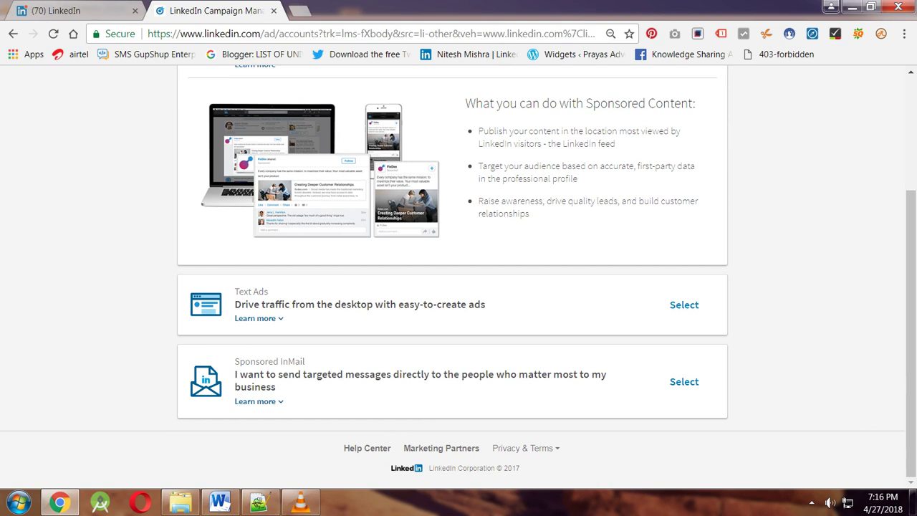
{"action": "triple_click", "coordinate": [423, 374]}
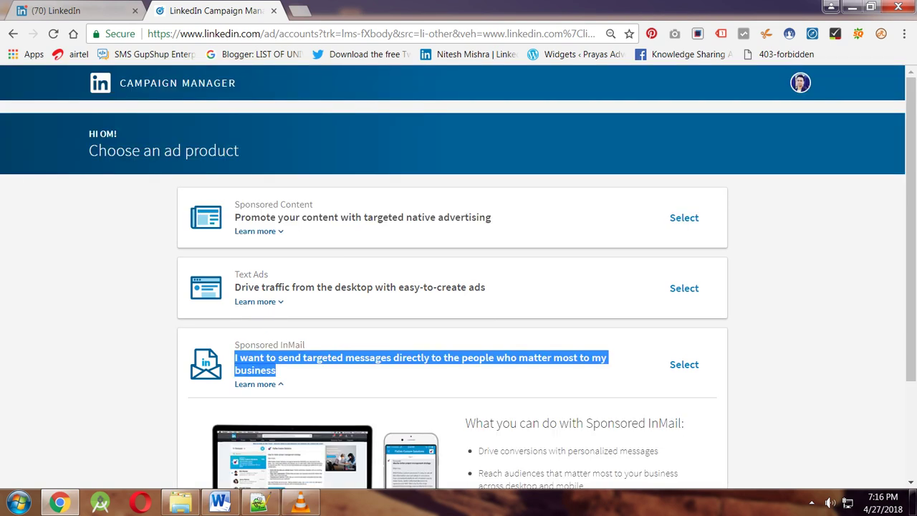
{"action": "double_click", "coordinate": [292, 345]}
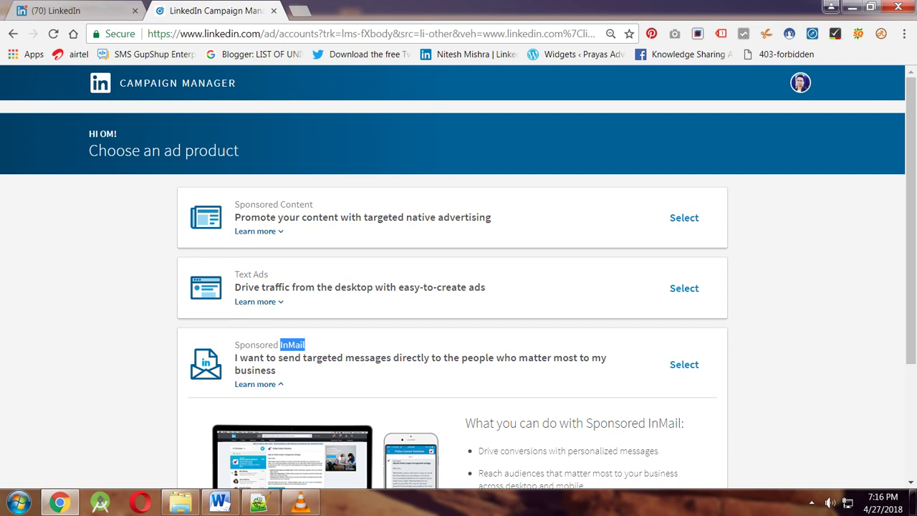
{"action": "double_click", "coordinate": [261, 274]}
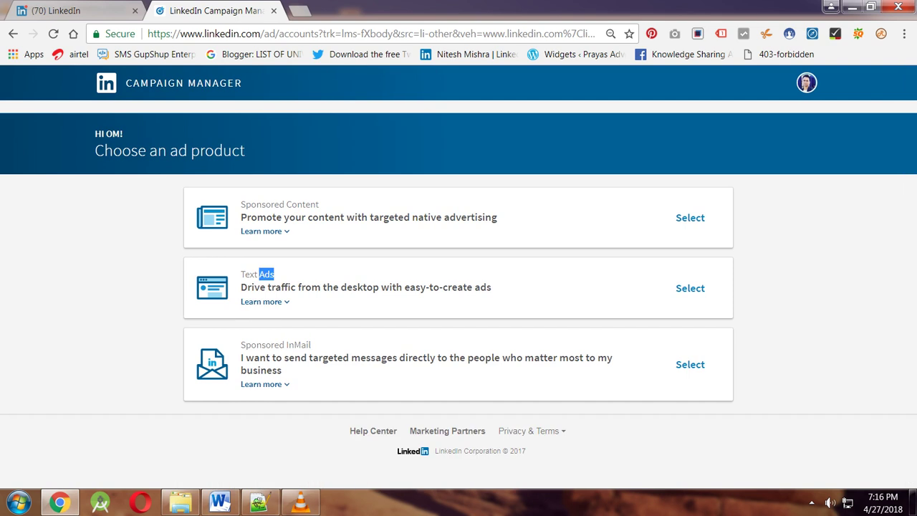
Review the Text Ads details, including pay per click or impression, and select Text Ads.
{"action": "left_click", "coordinate": [261, 301]}
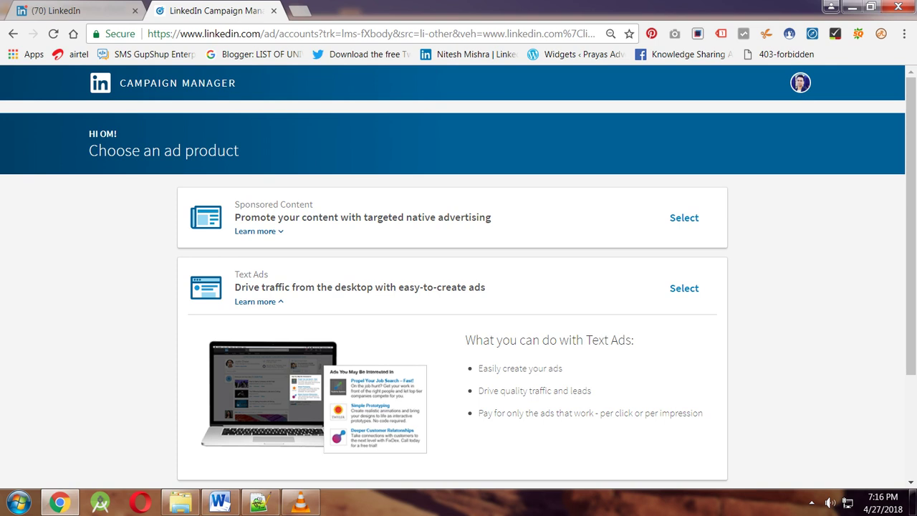
{"action": "scroll", "coordinate": [459, 287], "scroll_direction": "down", "scroll_amount": 1}
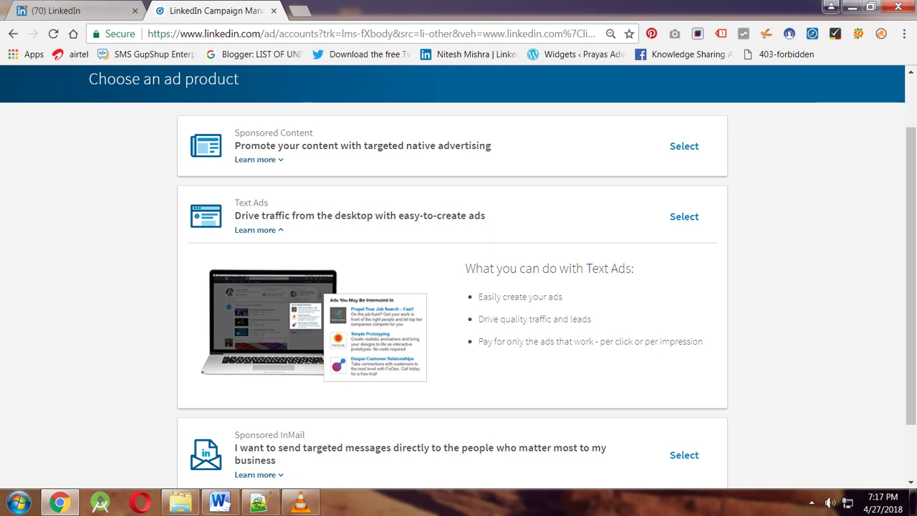
{"action": "left_click_drag", "start_coordinate": [477, 341], "coordinate": [699, 341]}
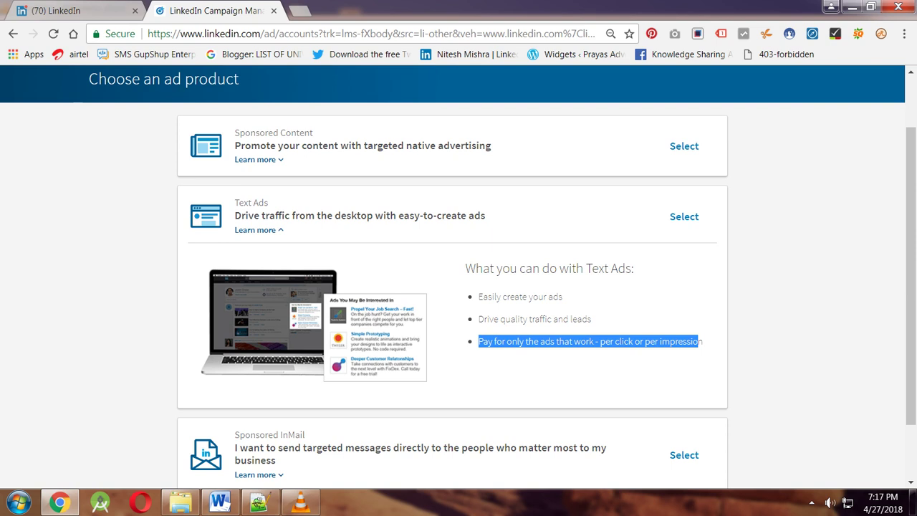
{"action": "left_click", "coordinate": [258, 230]}
{"action": "triple_click", "coordinate": [358, 216]}
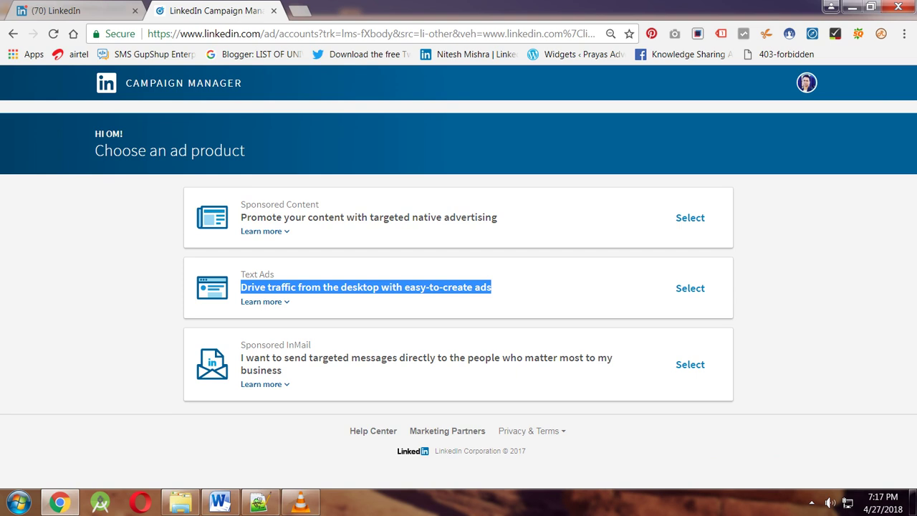
{"action": "left_click", "coordinate": [690, 288]}
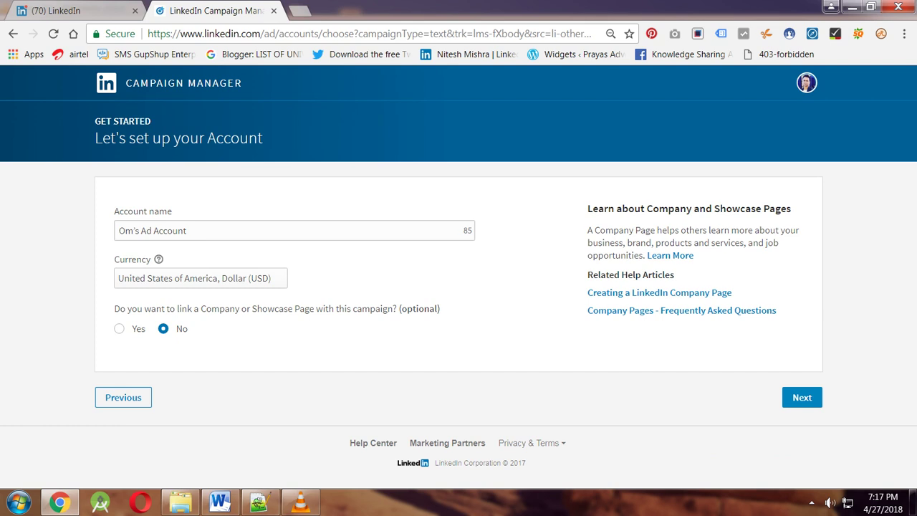
Set currency to India, Rupee (INR) and answer Yes to linking a Company Page.
{"action": "left_click", "coordinate": [201, 278]}
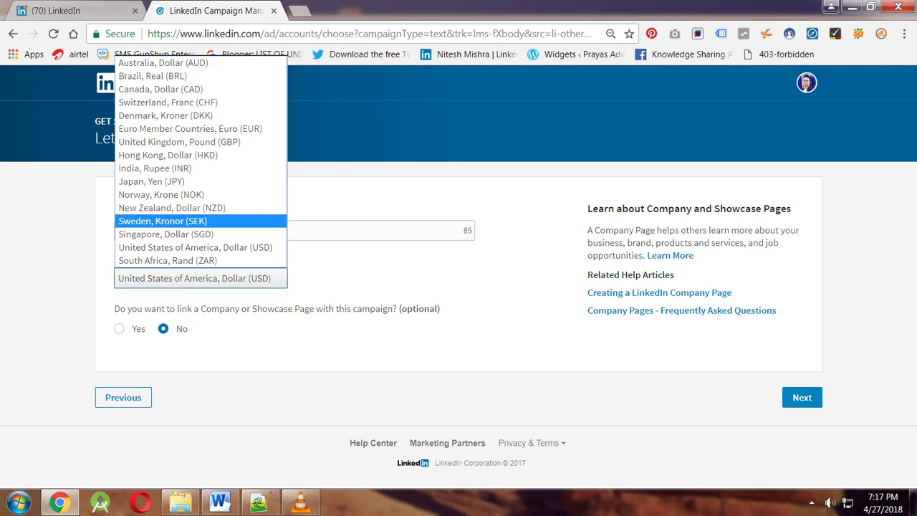
{"action": "key", "text": "i"}
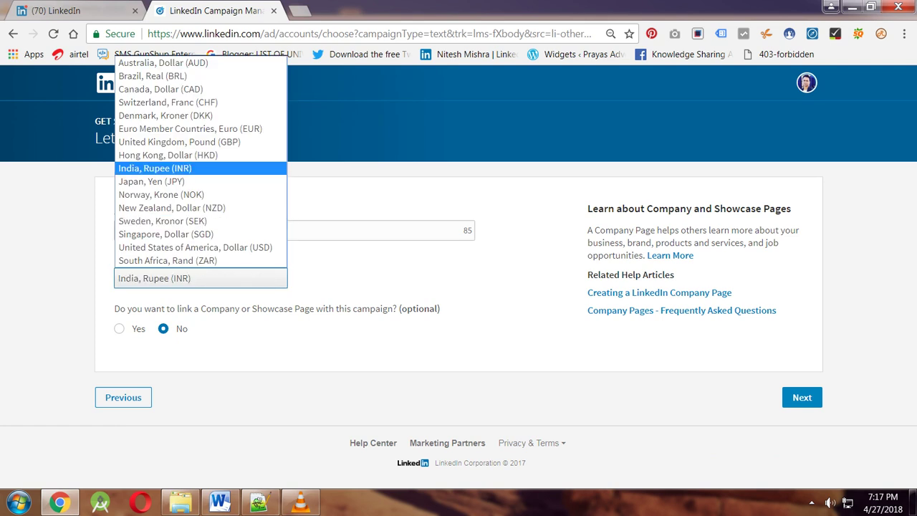
{"action": "key", "text": "Return"}
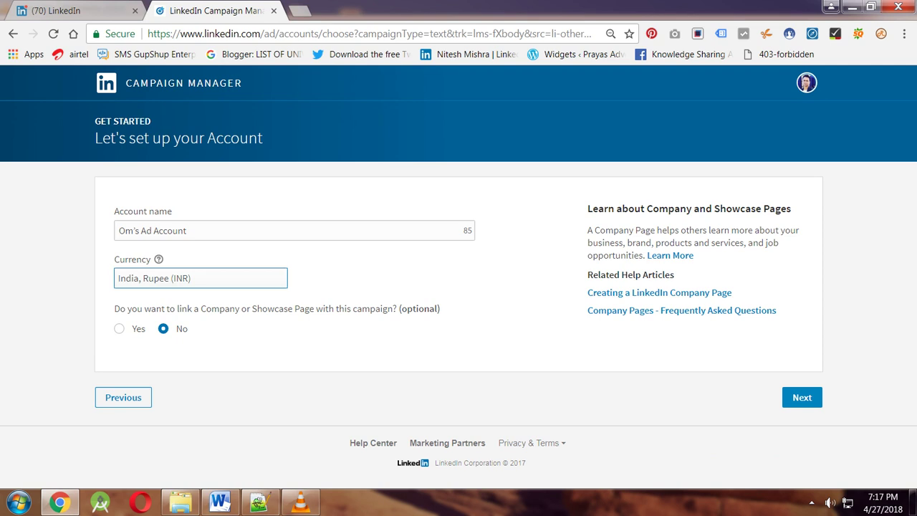
{"action": "key", "text": "Tab"}
{"action": "key", "text": "space"}
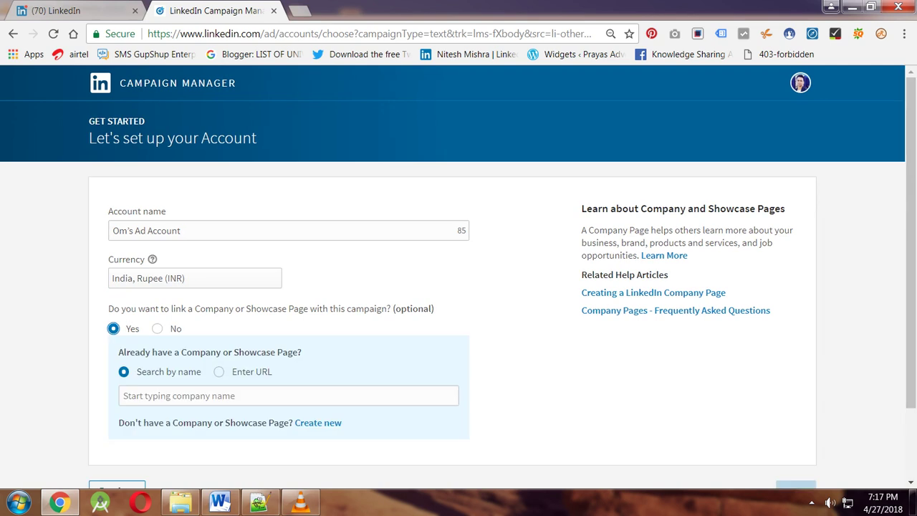
Search the company page by name and pick the matching Company suggestion.
{"action": "scroll", "coordinate": [459, 286], "scroll_direction": "down", "scroll_amount": 1}
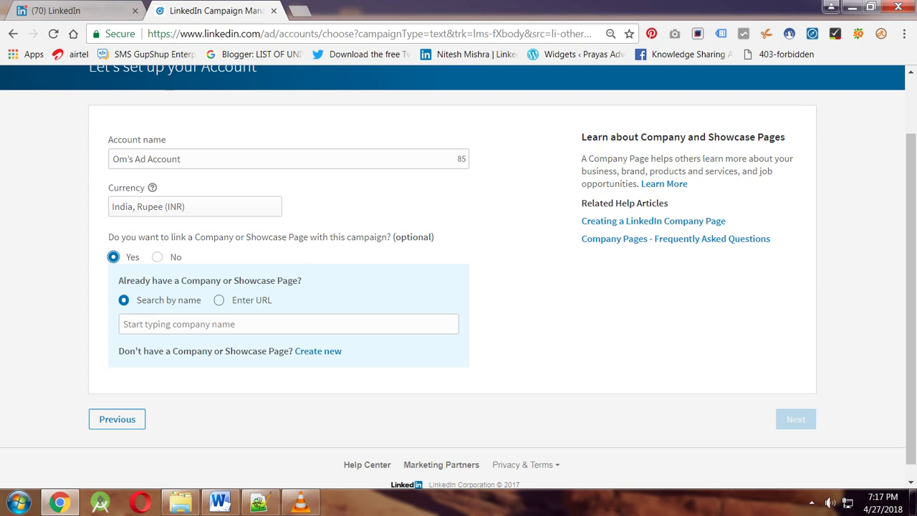
{"action": "left_click", "coordinate": [288, 324]}
{"action": "type", "text": "o"}
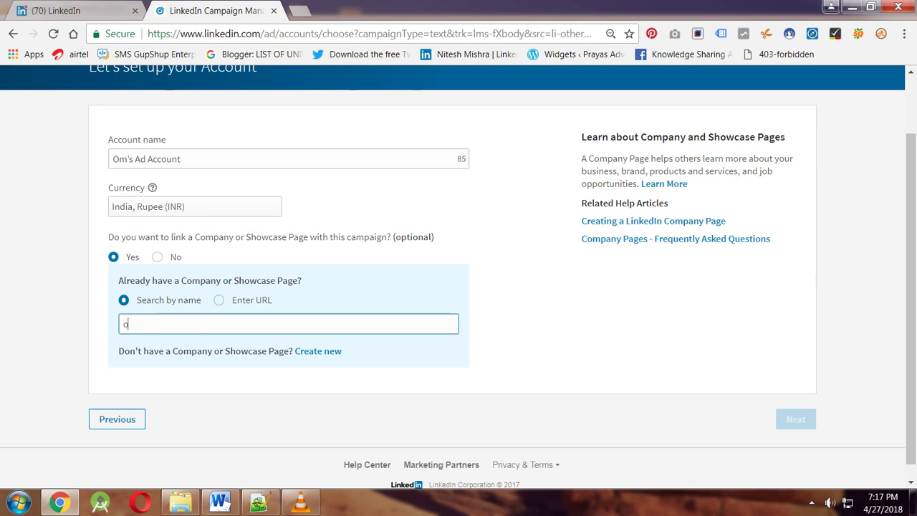
{"action": "type", "text": "m maurya"}
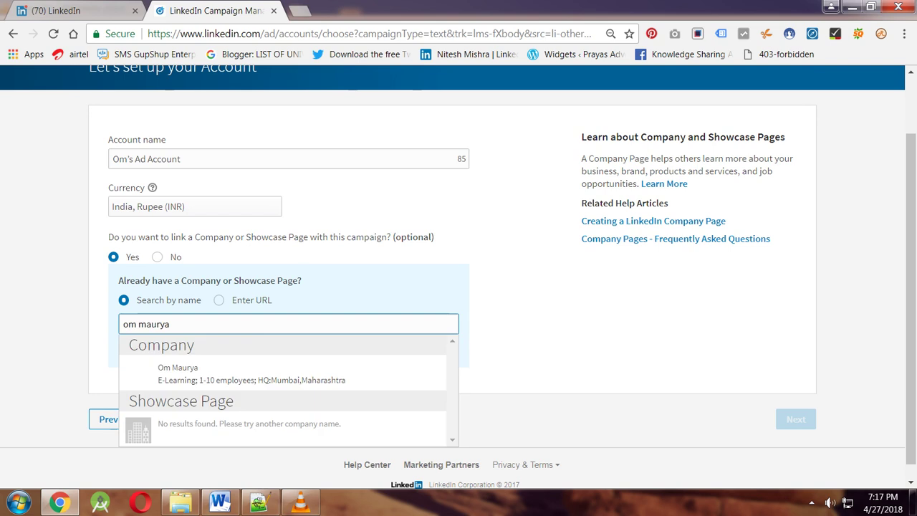
{"action": "key", "text": "Down"}
{"action": "key", "text": "Return"}
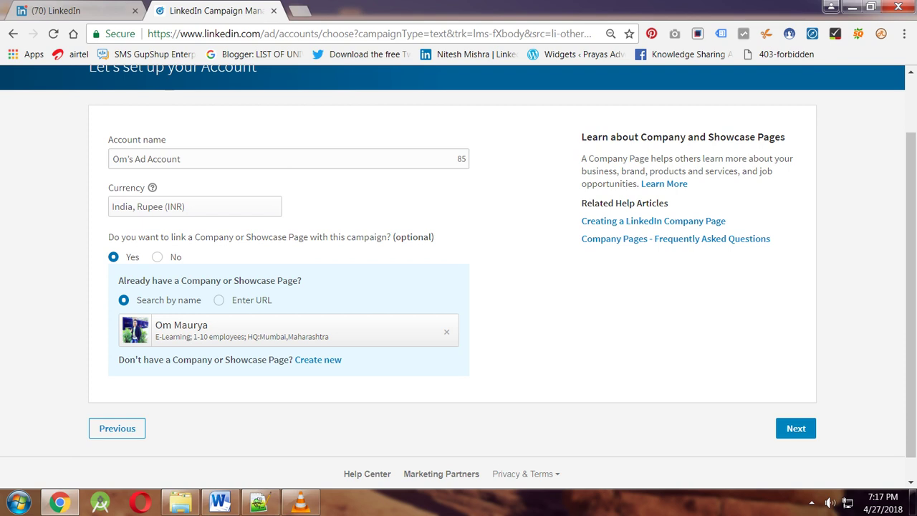
Review the account setup page and submit it with Next.
{"action": "left_click", "coordinate": [113, 159]}
{"action": "double_click", "coordinate": [154, 139]}
{"action": "double_click", "coordinate": [150, 299]}
{"action": "triple_click", "coordinate": [210, 280]}
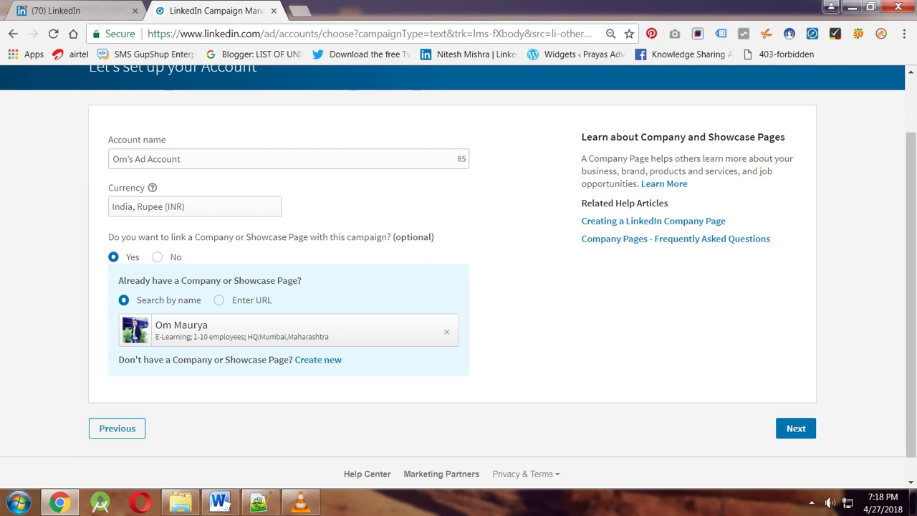
{"action": "left_click", "coordinate": [796, 428]}
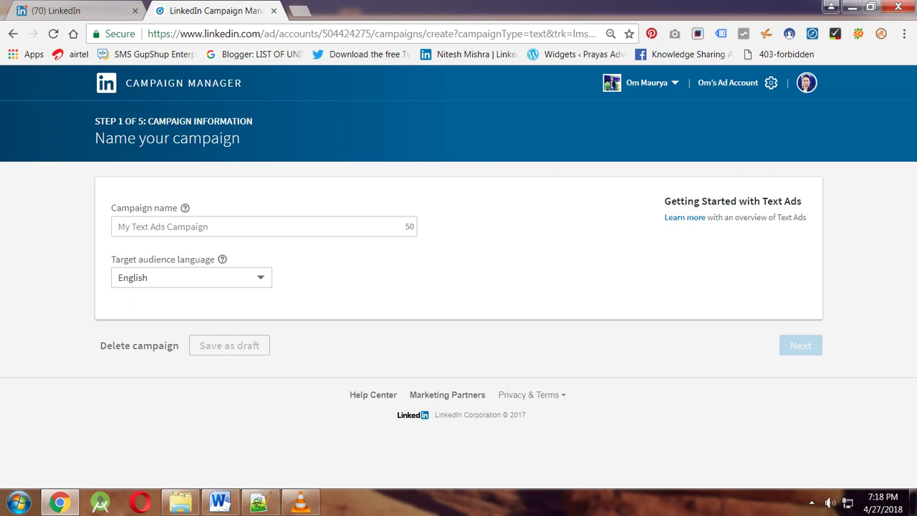
Name the campaign 'Drive traffic Campaign', keeping English as the language.
{"action": "left_click", "coordinate": [258, 226]}
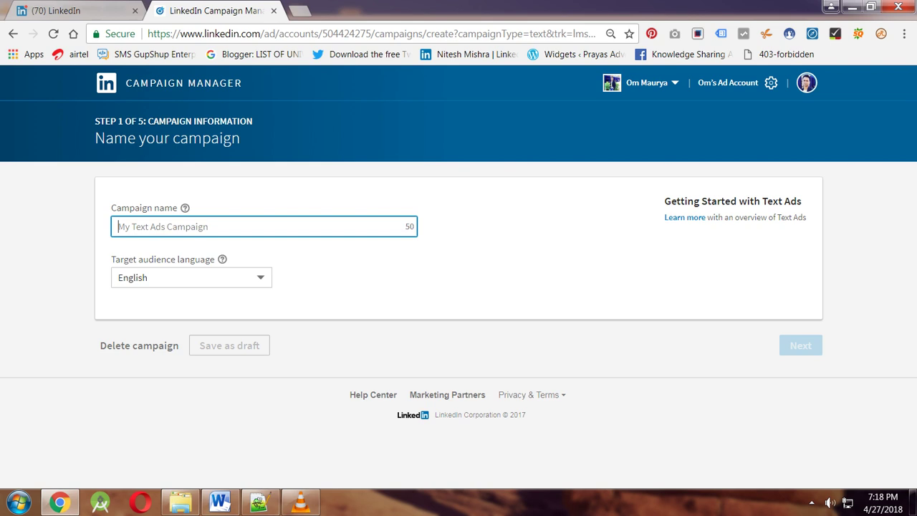
{"action": "type", "text": "Drive tr"}
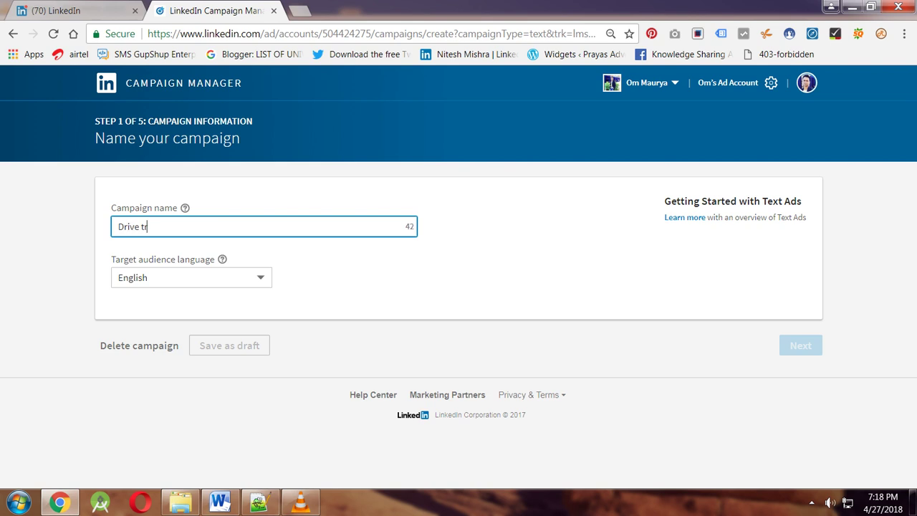
{"action": "type", "text": "affic"}
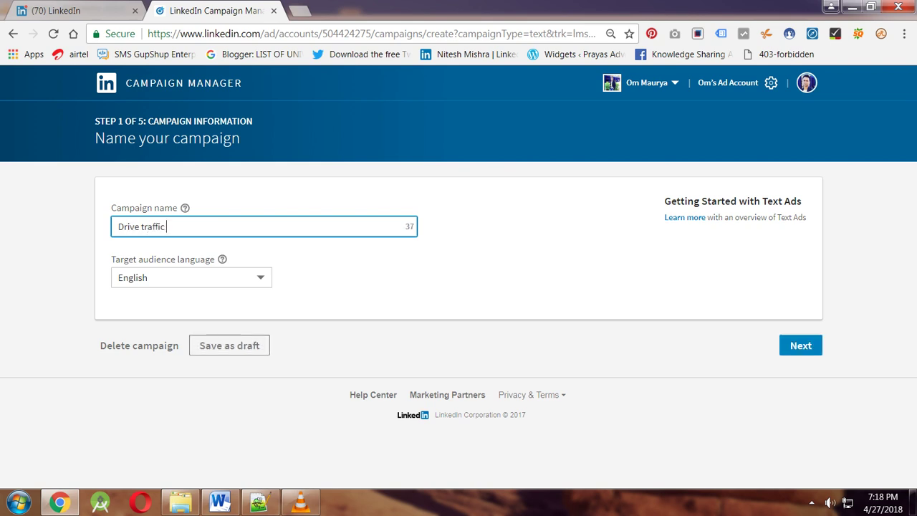
{"action": "type", "text": "  Campaign"}
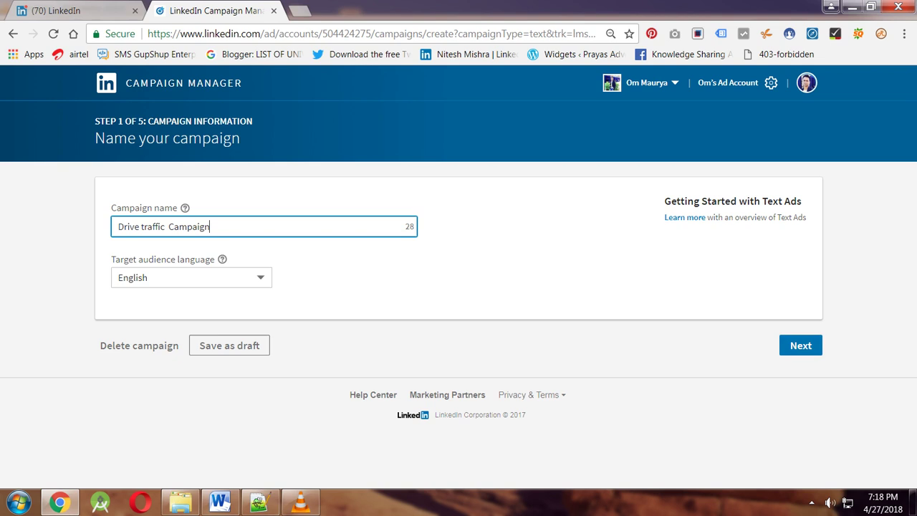
{"action": "triple_click", "coordinate": [732, 201]}
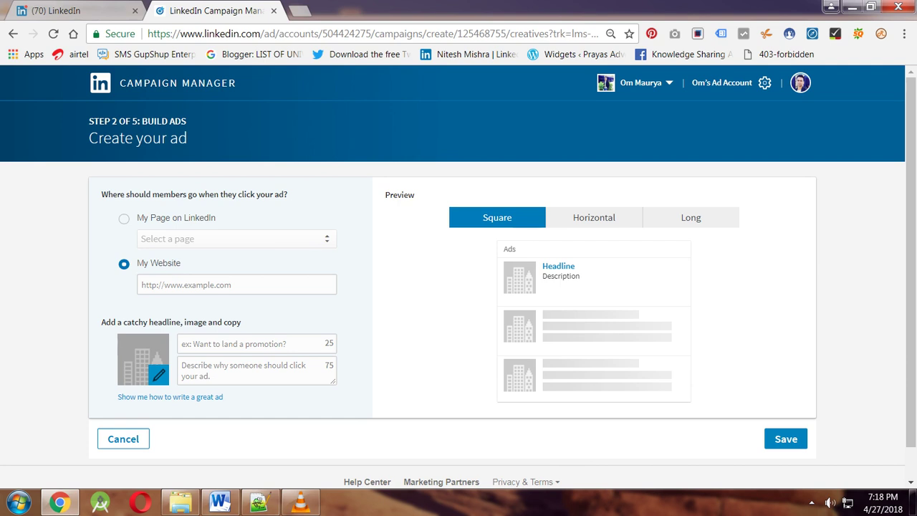
Compare the horizontal, long and square previews, then enter the advertiser's website URL.
{"action": "left_click", "coordinate": [594, 217]}
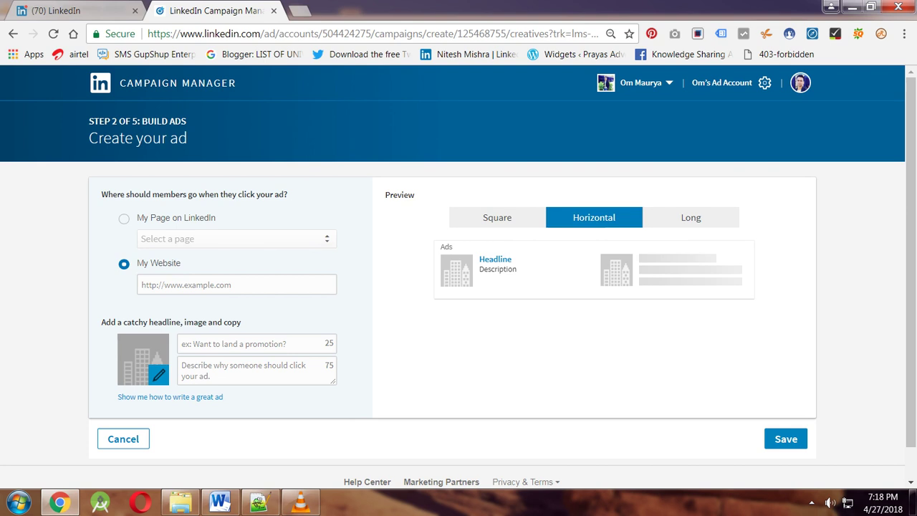
{"action": "left_click", "coordinate": [691, 217]}
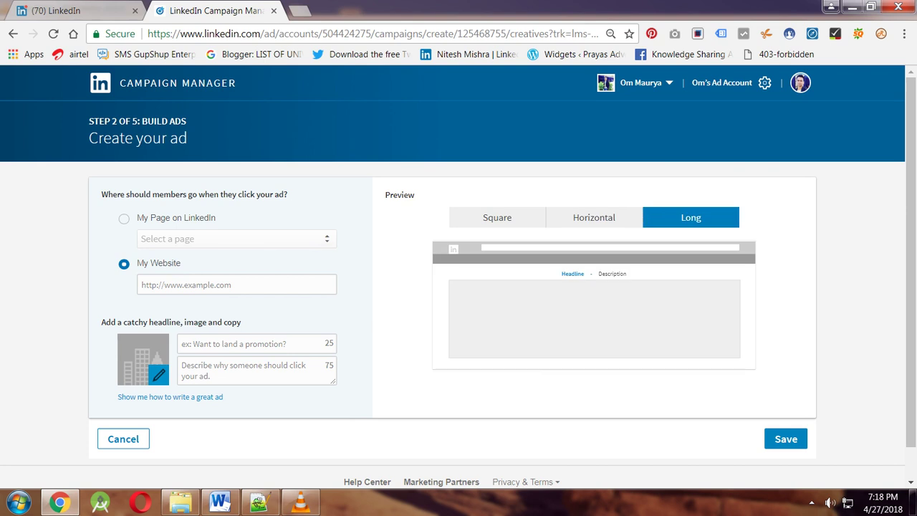
{"action": "left_click", "coordinate": [498, 217]}
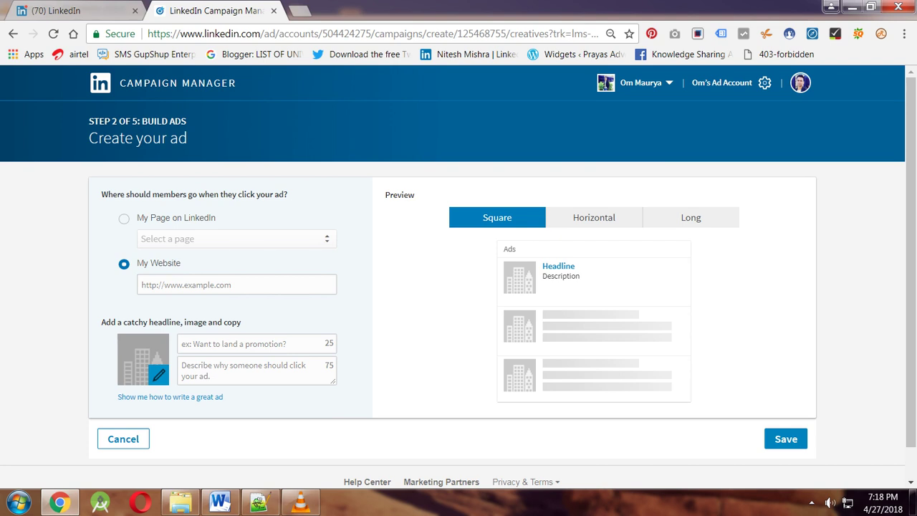
{"action": "left_click", "coordinate": [236, 284]}
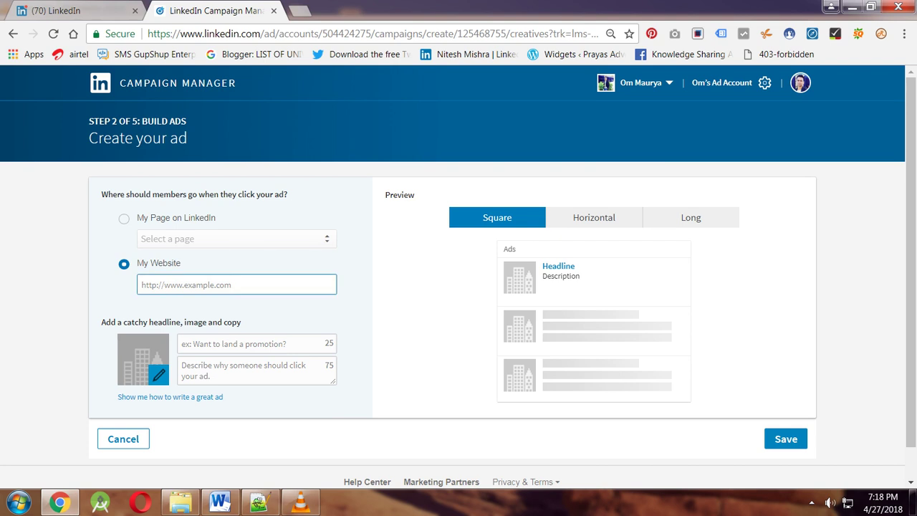
{"action": "type", "text": "http://www.ommaurya.com"}
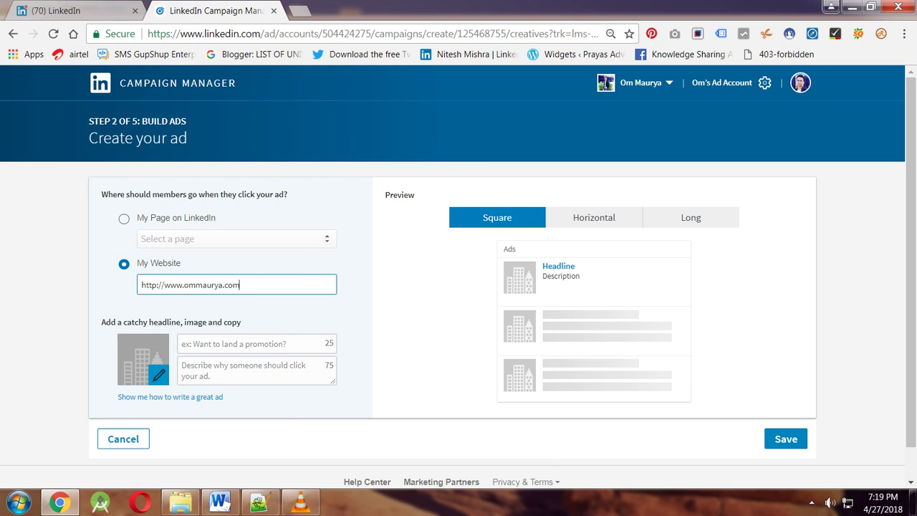
Set the click destination to My Page on LinkedIn with the company page selected.
{"action": "left_click", "coordinate": [124, 218]}
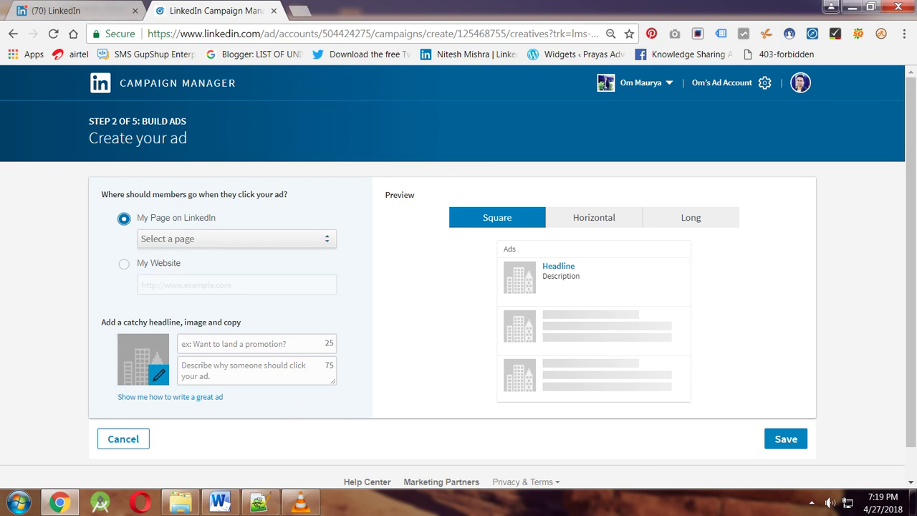
{"action": "left_click", "coordinate": [236, 239]}
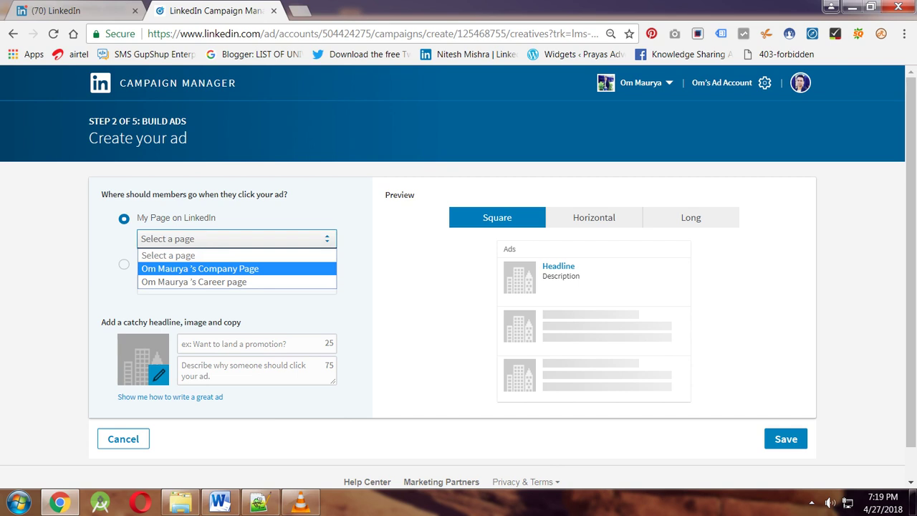
{"action": "key", "text": "Return"}
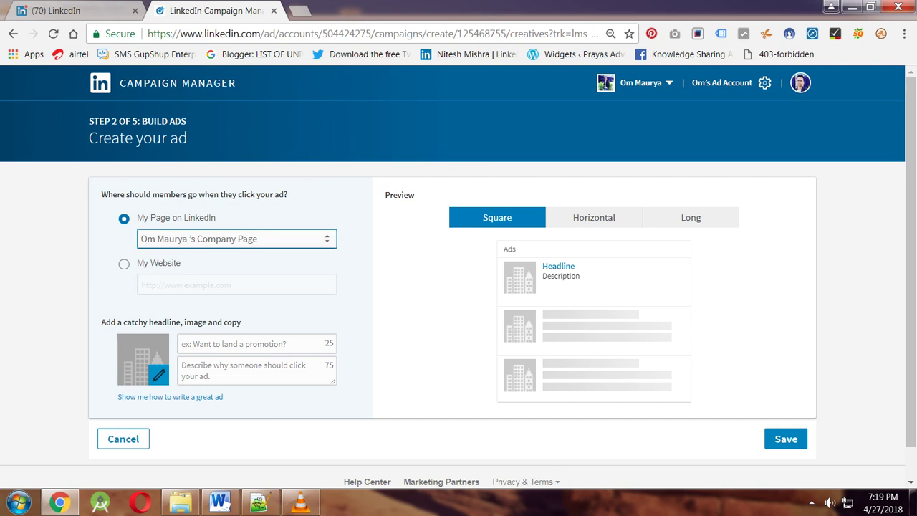
{"action": "left_click", "coordinate": [124, 264]}
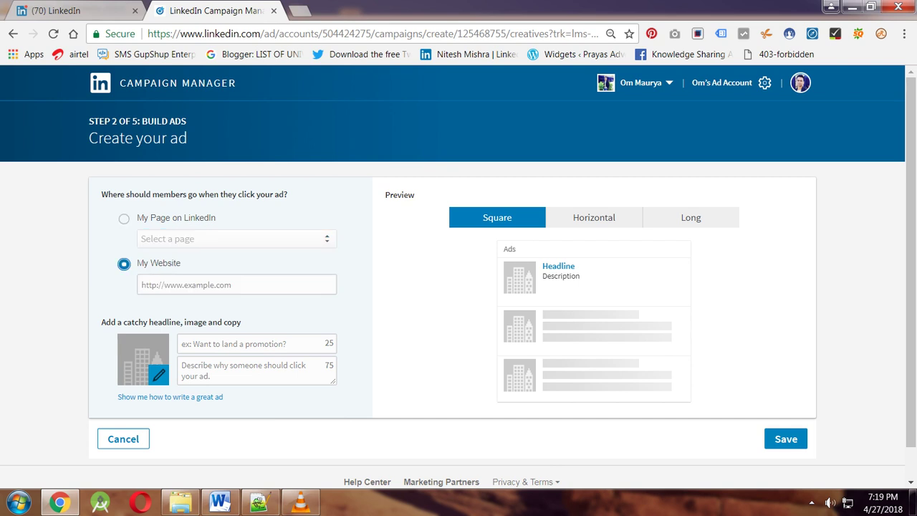
{"action": "left_click", "coordinate": [124, 219]}
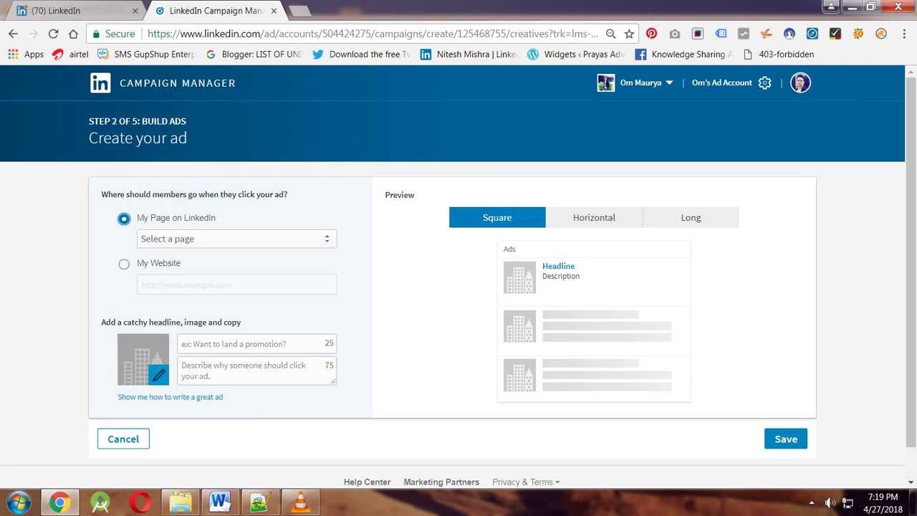
{"action": "key", "text": "Tab"}
{"action": "key", "text": "alt+Down"}
{"action": "key", "text": "Return"}
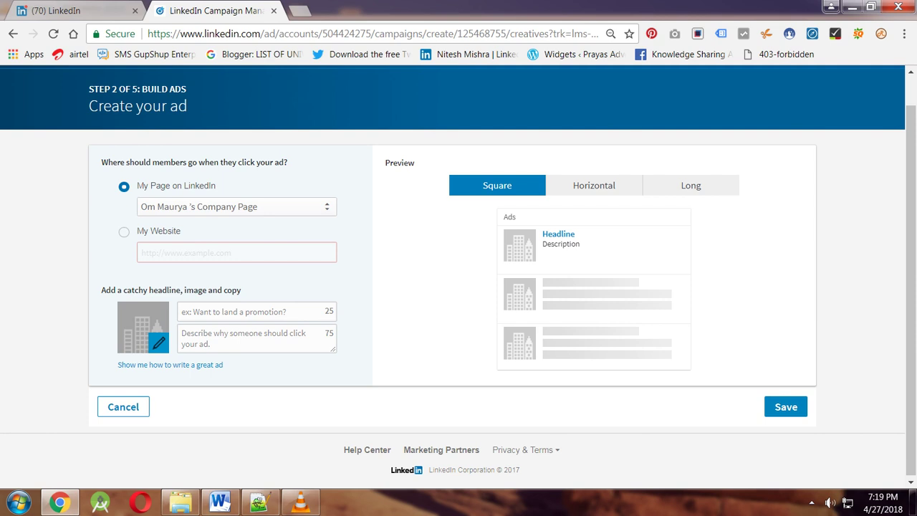
Replace the autofilled headline with 'digital marketing course'.
{"action": "left_click", "coordinate": [251, 312]}
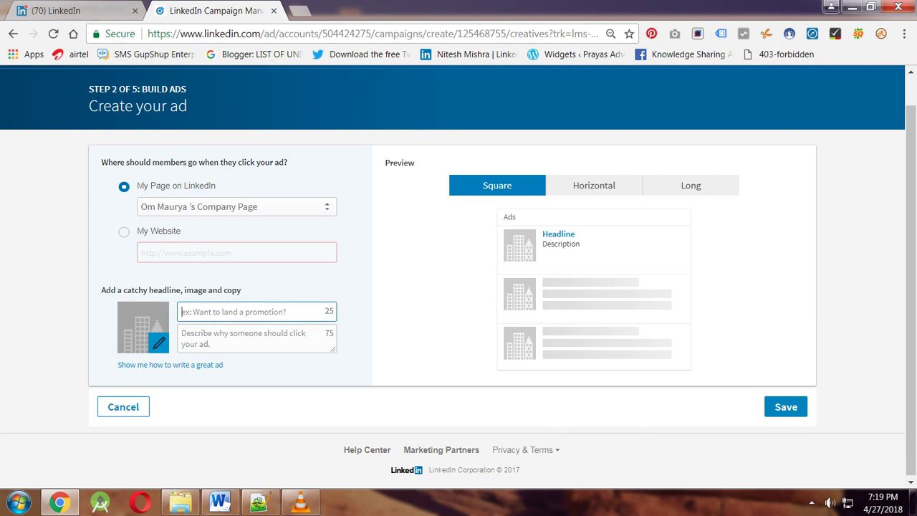
{"action": "type", "text": "digita"}
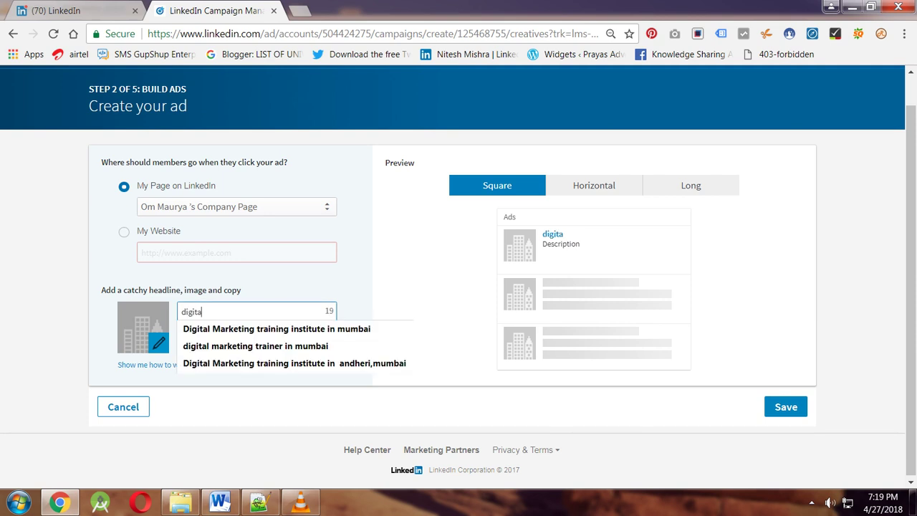
{"action": "key", "text": "Down"}
{"action": "key", "text": "Down"}
{"action": "key", "text": "Up"}
{"action": "key", "text": "Return"}
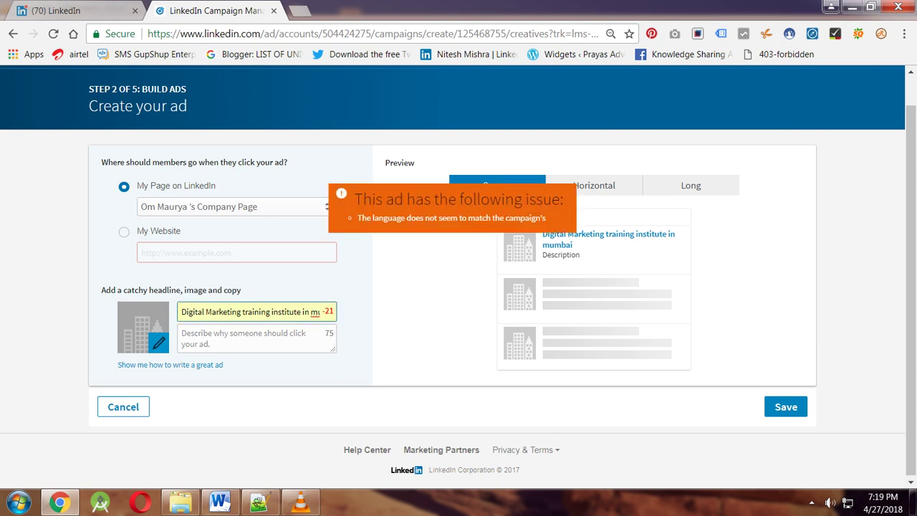
{"action": "key", "text": "ctrl+a"}
{"action": "type", "text": "d"}
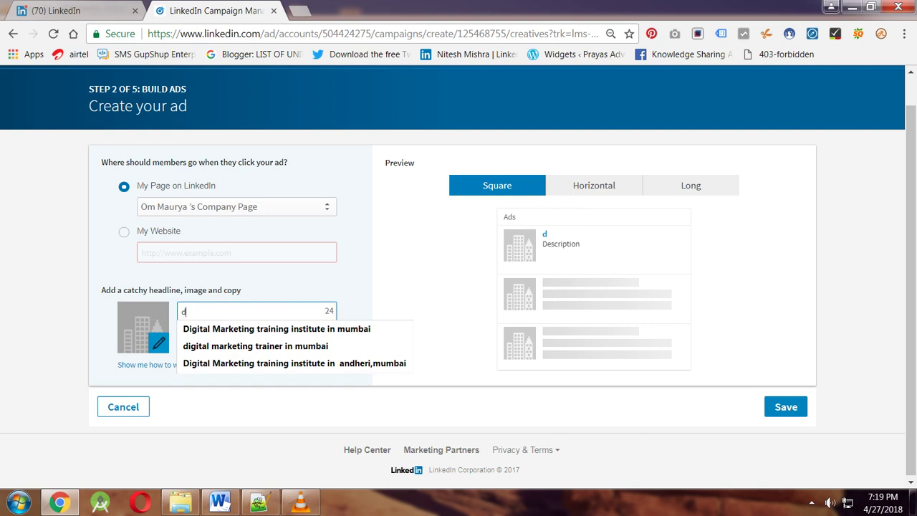
{"action": "type", "text": "igital marketing"}
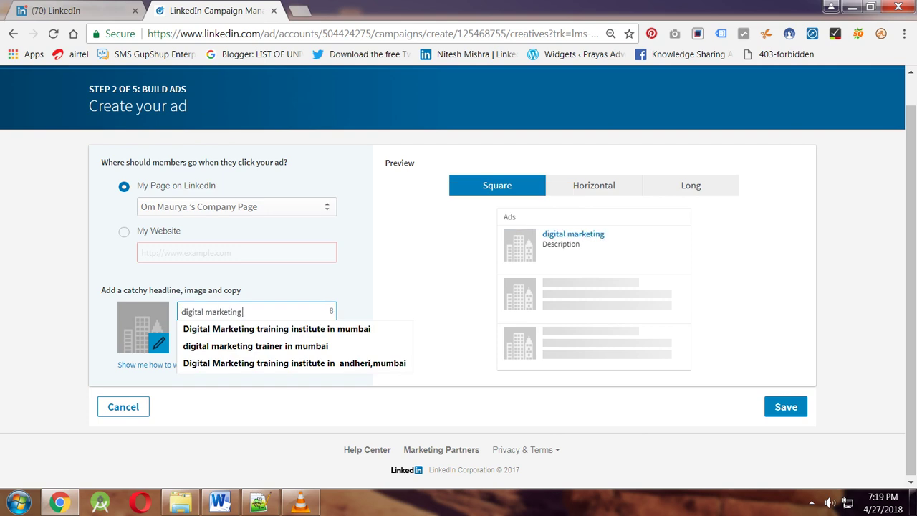
{"action": "type", "text": " course in"}
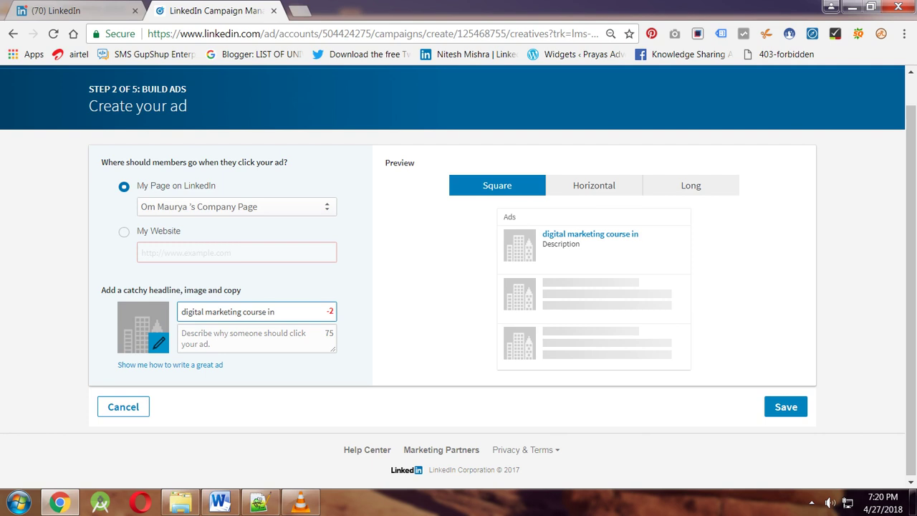
{"action": "key", "text": "BackSpace"}
{"action": "key", "text": "BackSpace"}
{"action": "key", "text": "BackSpace"}
{"action": "left_click", "coordinate": [243, 338]}
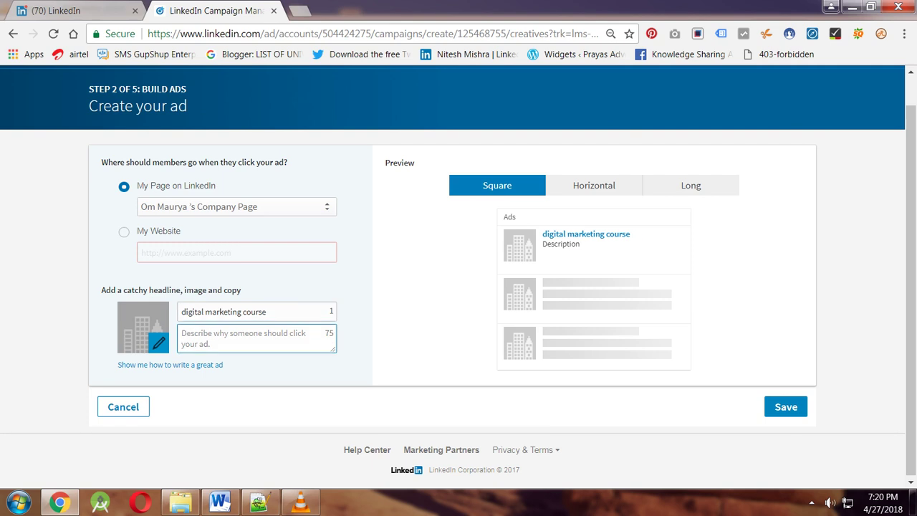
Type the description 'career opportunities in digital marketing course', fixing typos along the way.
{"action": "type", "text": "di"}
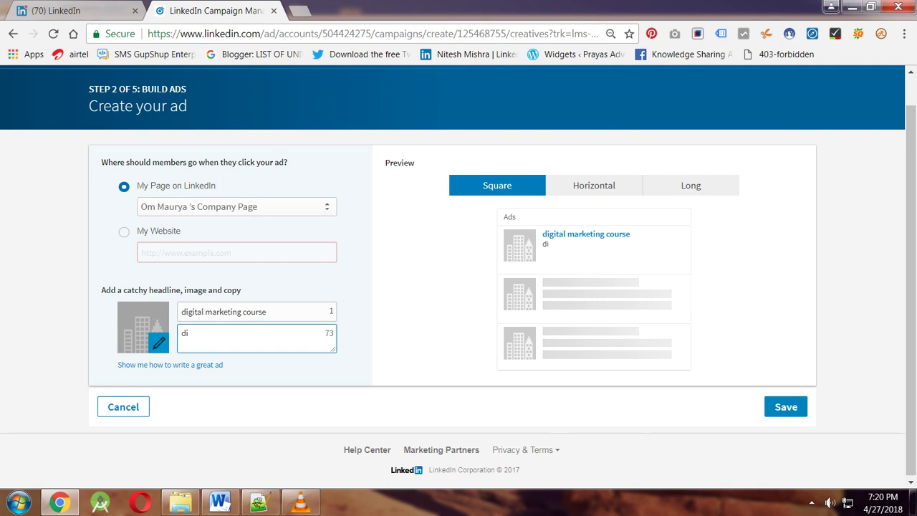
{"action": "type", "text": "gital market"}
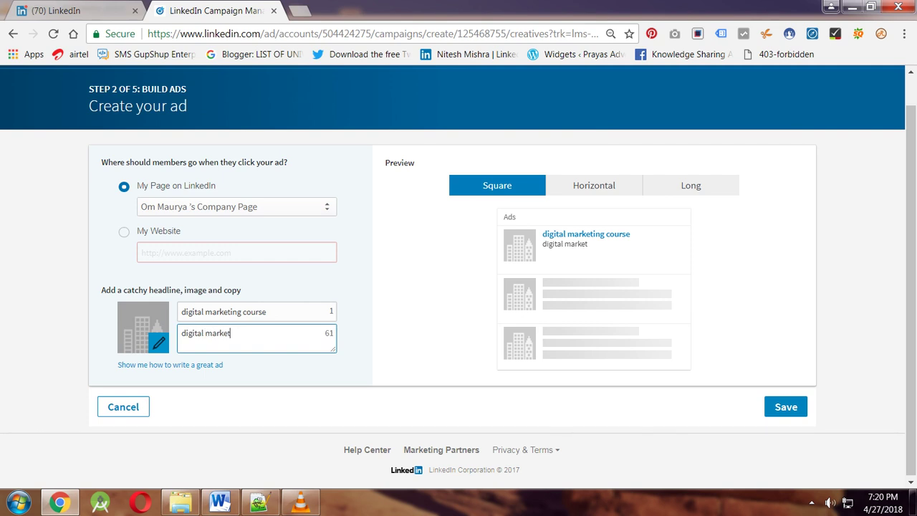
{"action": "type", "text": "ing c"}
{"action": "key", "text": "BackSpace"}
{"action": "key", "text": "BackSpace"}
{"action": "key", "text": "BackSpace"}
{"action": "key", "text": "BackSpace"}
{"action": "key", "text": "BackSpace"}
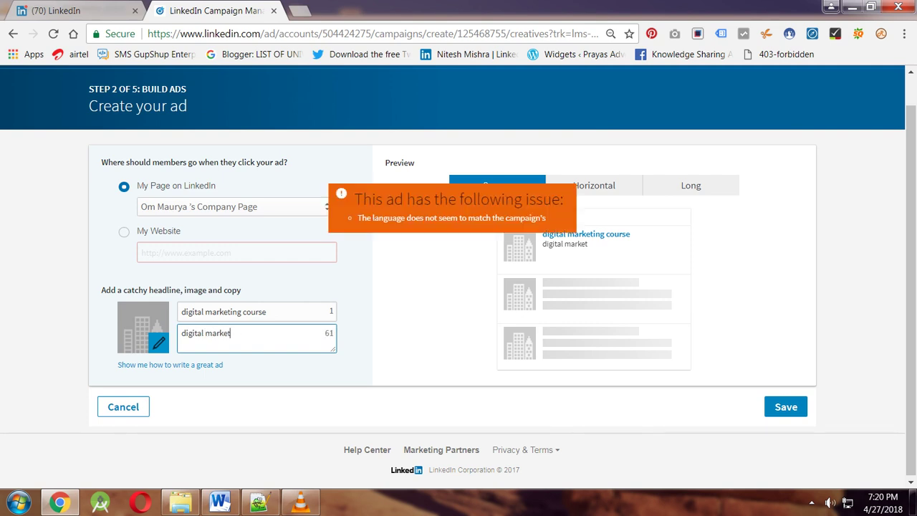
{"action": "key", "text": "BackSpace"}
{"action": "key", "text": "BackSpace"}
{"action": "key", "text": "BackSpace"}
{"action": "key", "text": "BackSpace"}
{"action": "key", "text": "BackSpace"}
{"action": "key", "text": "BackSpace"}
{"action": "key", "text": "BackSpace"}
{"action": "key", "text": "BackSpace"}
{"action": "key", "text": "BackSpace"}
{"action": "key", "text": "BackSpace"}
{"action": "key", "text": "BackSpace"}
{"action": "key", "text": "BackSpace"}
{"action": "key", "text": "BackSpace"}
{"action": "key", "text": "BackSpace"}
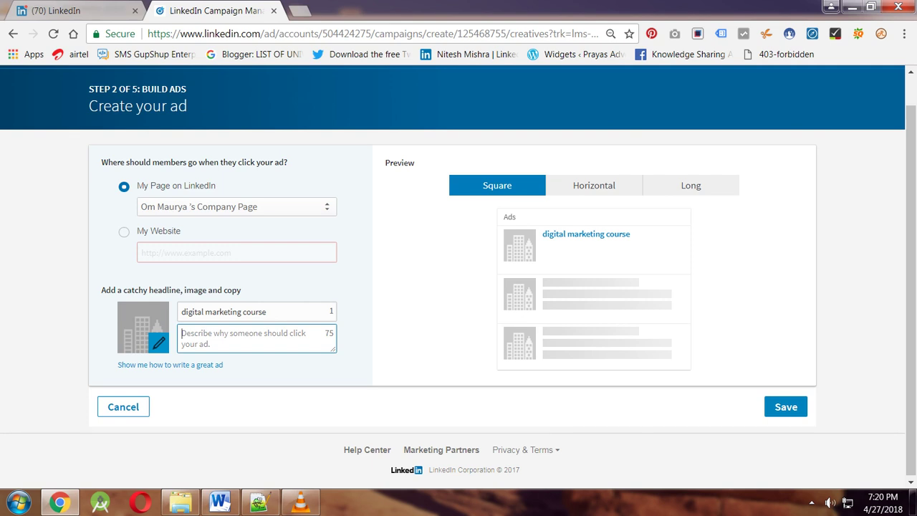
{"action": "type", "text": "c"}
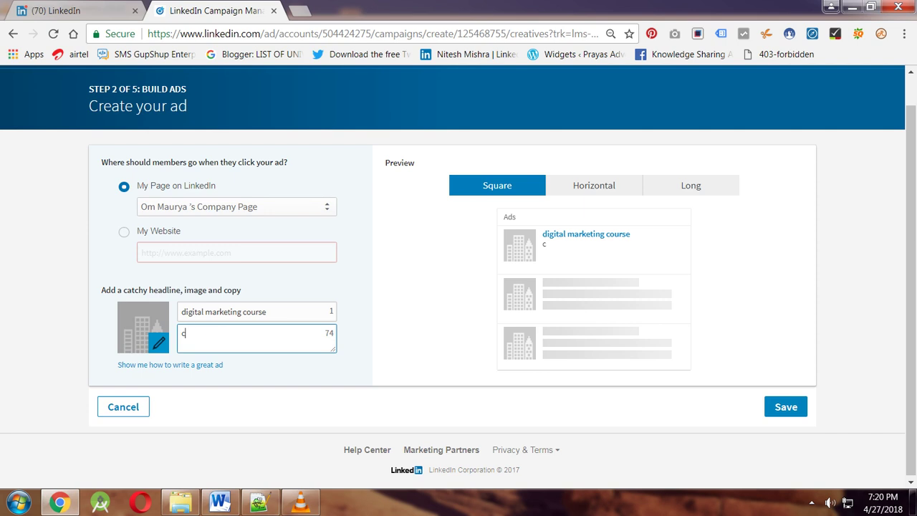
{"action": "type", "text": "areer opportunit"}
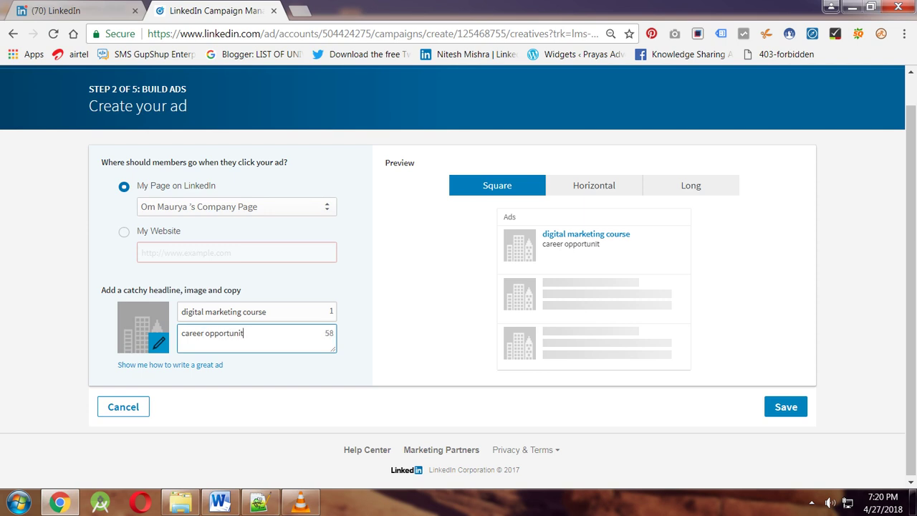
{"action": "type", "text": "ies"}
{"action": "type", "text": " in"}
{"action": "type", "text": " mumb"}
{"action": "key", "text": "BackSpace"}
{"action": "key", "text": "BackSpace"}
{"action": "key", "text": "BackSpace"}
{"action": "key", "text": "BackSpace"}
{"action": "key", "text": "BackSpace"}
{"action": "key", "text": "BackSpace"}
{"action": "type", "text": "in digital"}
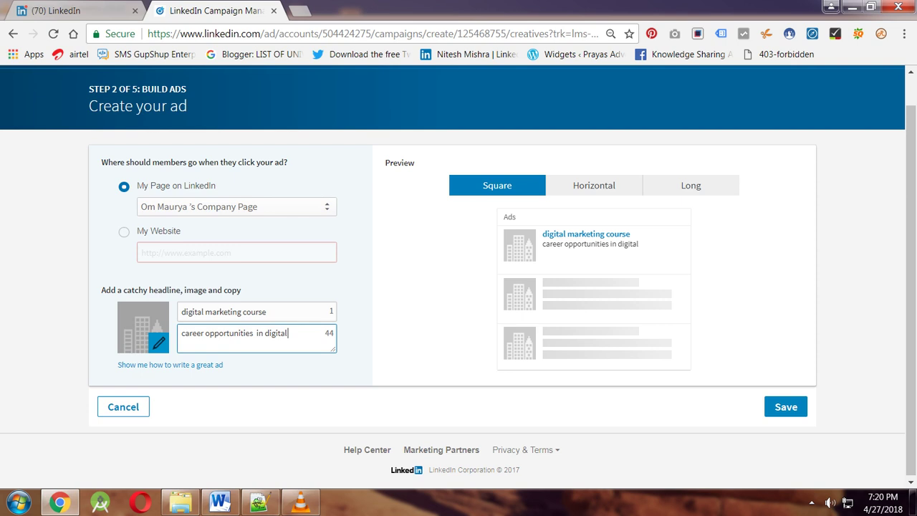
{"action": "type", "text": " marketing course"}
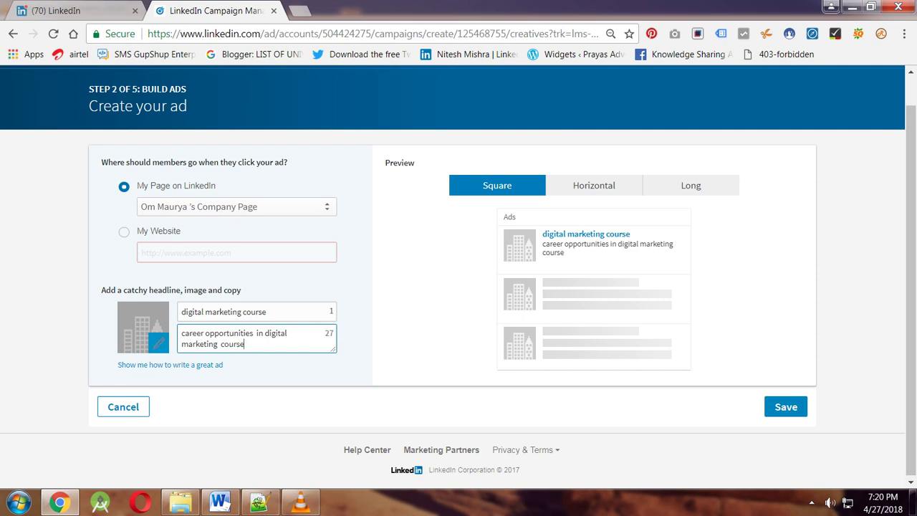
Browse Pictures, Sample Pictures and the Desktop for an ad image.
{"action": "left_click", "coordinate": [157, 342]}
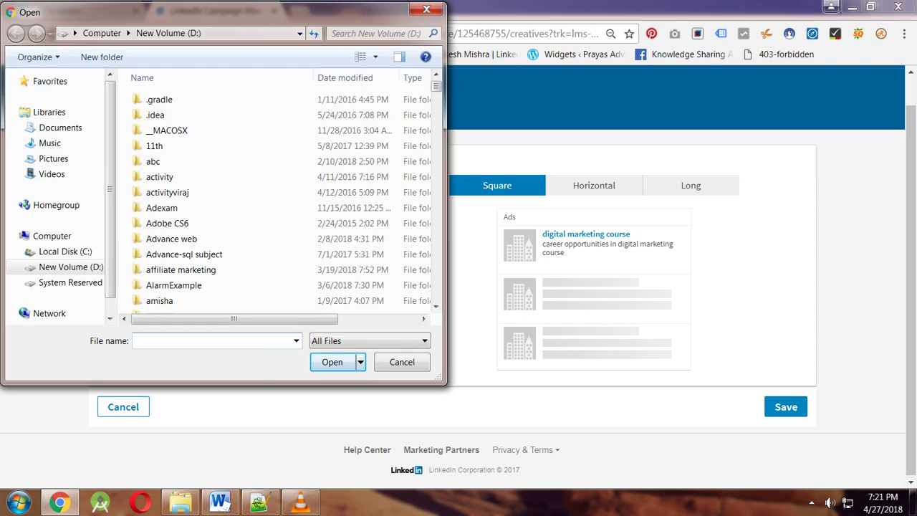
{"action": "left_click", "coordinate": [53, 158]}
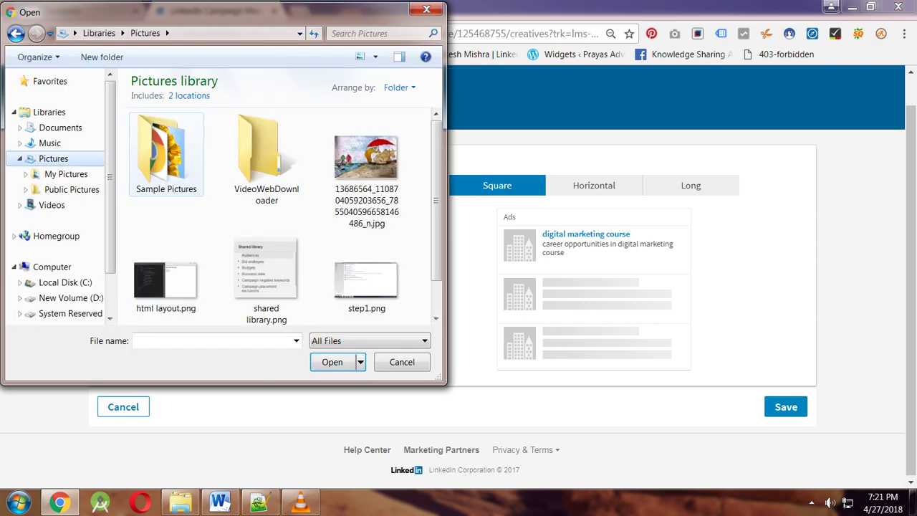
{"action": "double_click", "coordinate": [166, 154]}
{"action": "scroll", "coordinate": [367, 279], "scroll_direction": "down", "scroll_amount": 1}
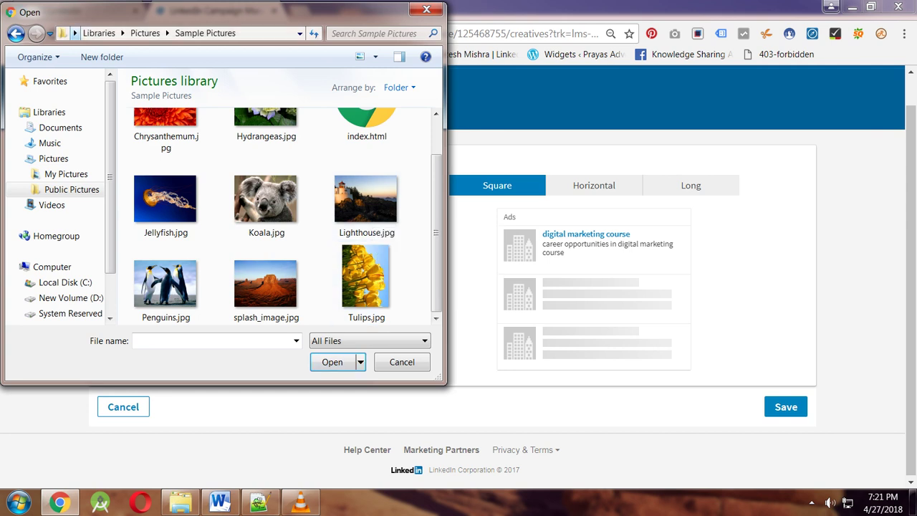
{"action": "left_click", "coordinate": [75, 33]}
{"action": "left_click", "coordinate": [93, 48]}
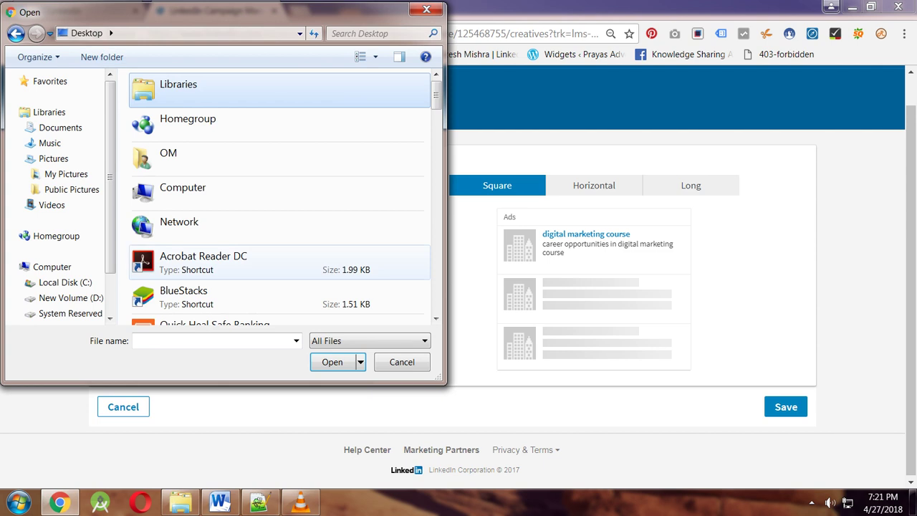
Scan the Desktop files, close the chooser without a file, and open a new tab.
{"action": "key", "text": "d"}
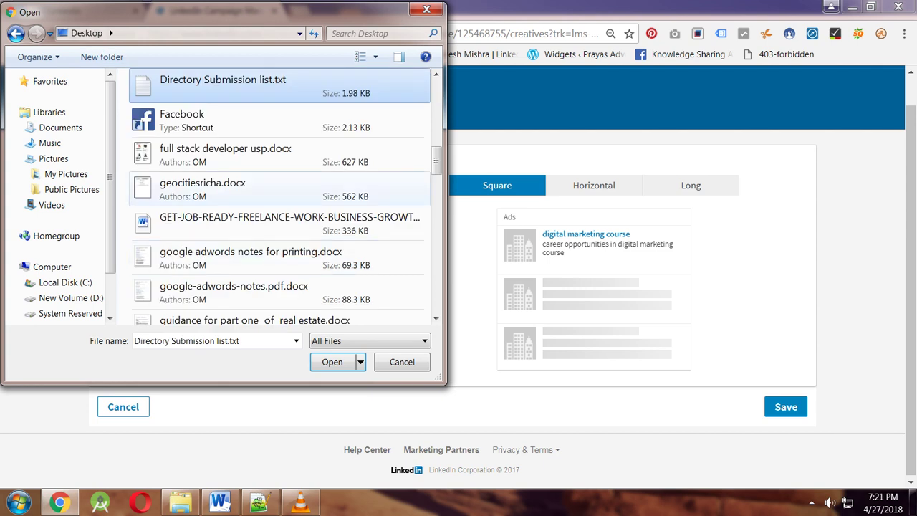
{"action": "scroll", "coordinate": [287, 157], "scroll_direction": "down", "scroll_amount": 3}
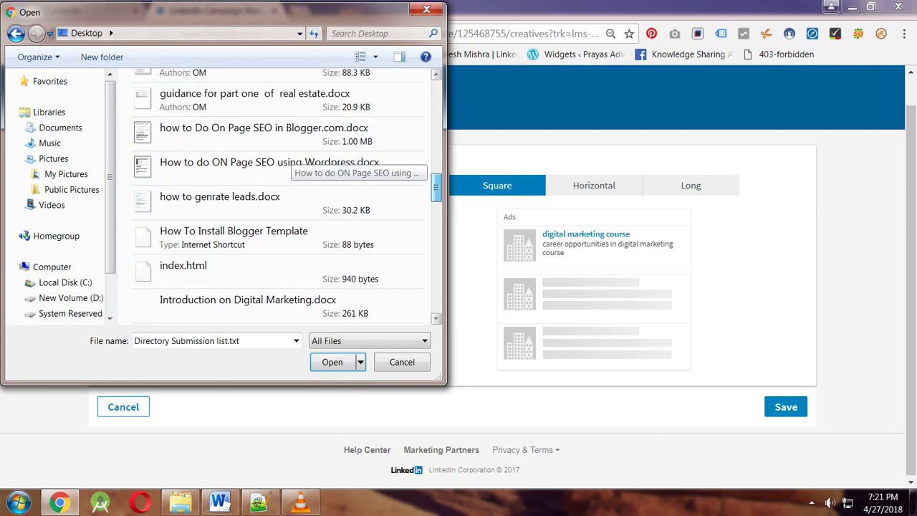
{"action": "scroll", "coordinate": [287, 165], "scroll_direction": "down", "scroll_amount": 2}
{"action": "scroll", "coordinate": [287, 165], "scroll_direction": "down", "scroll_amount": 2}
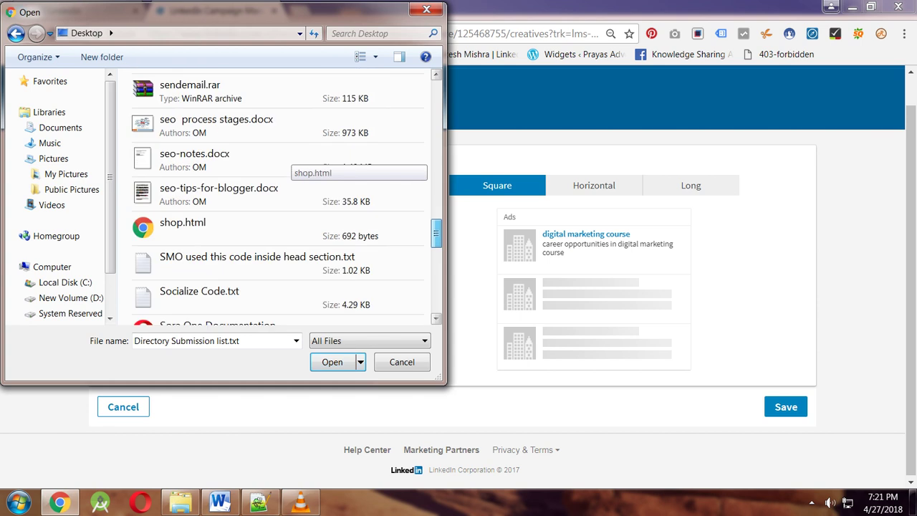
{"action": "scroll", "coordinate": [286, 164], "scroll_direction": "down", "scroll_amount": 3}
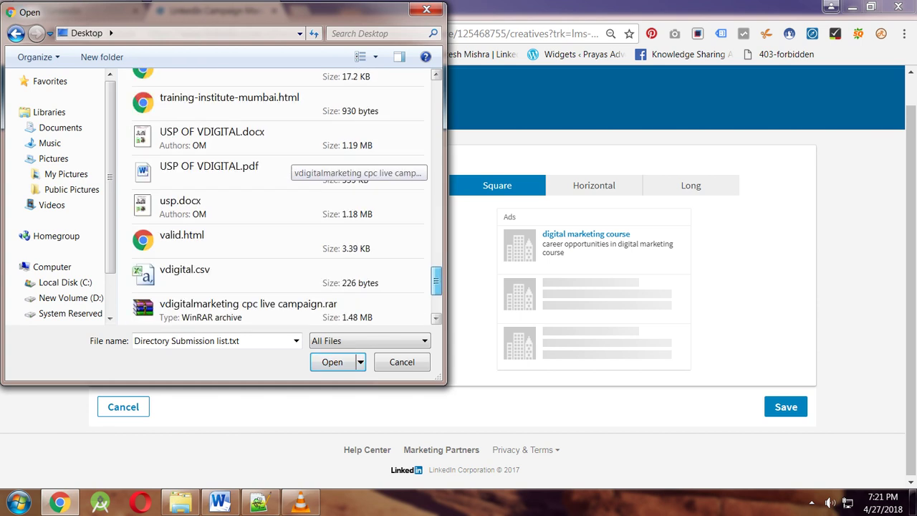
{"action": "scroll", "coordinate": [286, 165], "scroll_direction": "down", "scroll_amount": 2}
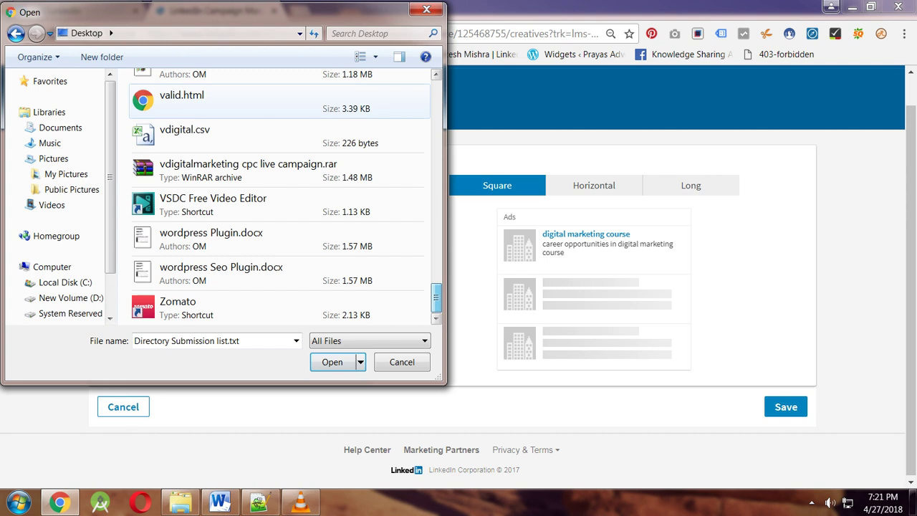
{"action": "key", "text": "Return"}
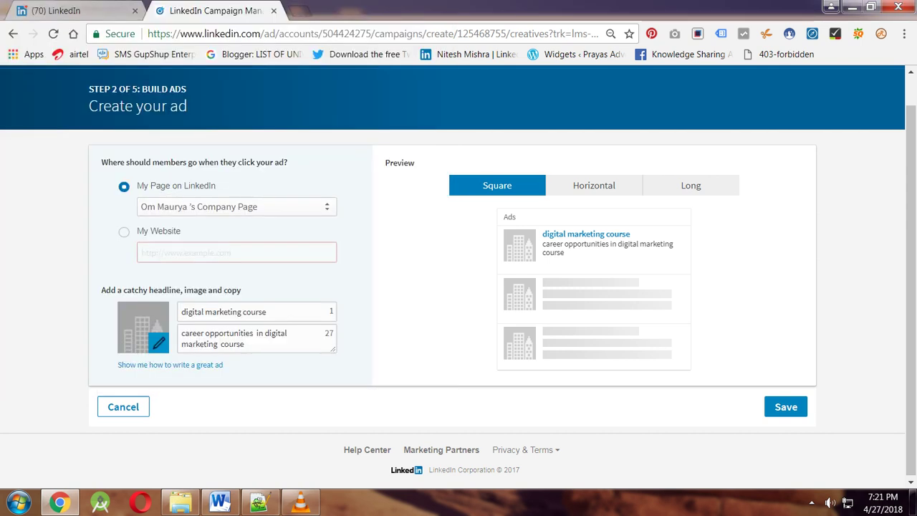
{"action": "key", "text": "ctrl+t"}
Search Google for 'digital marketing course' and save the Digital Marketing picture as download.jpg.
{"action": "type", "text": "di"}
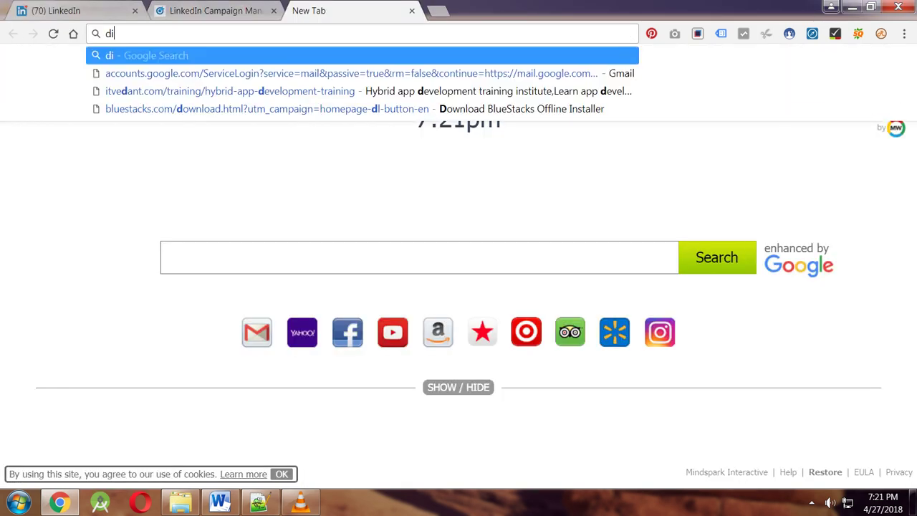
{"action": "type", "text": "gital marketing coures"}
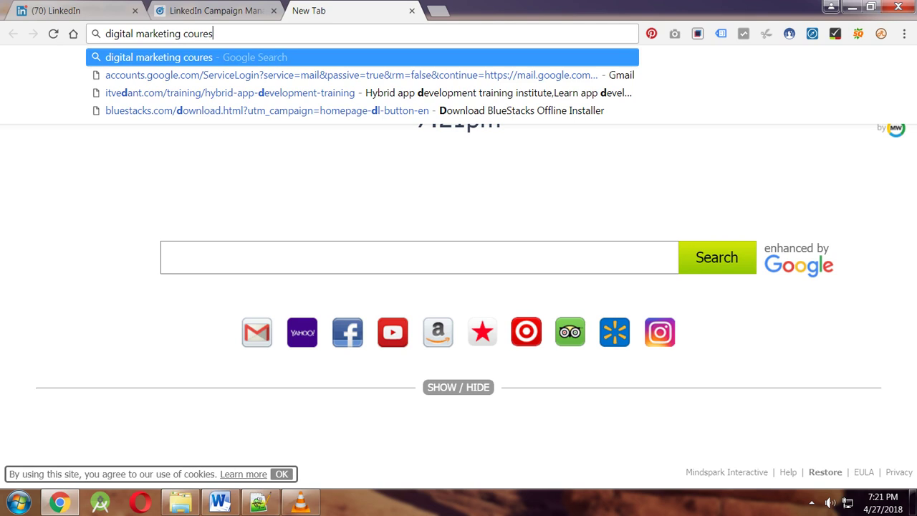
{"action": "key", "text": "Return"}
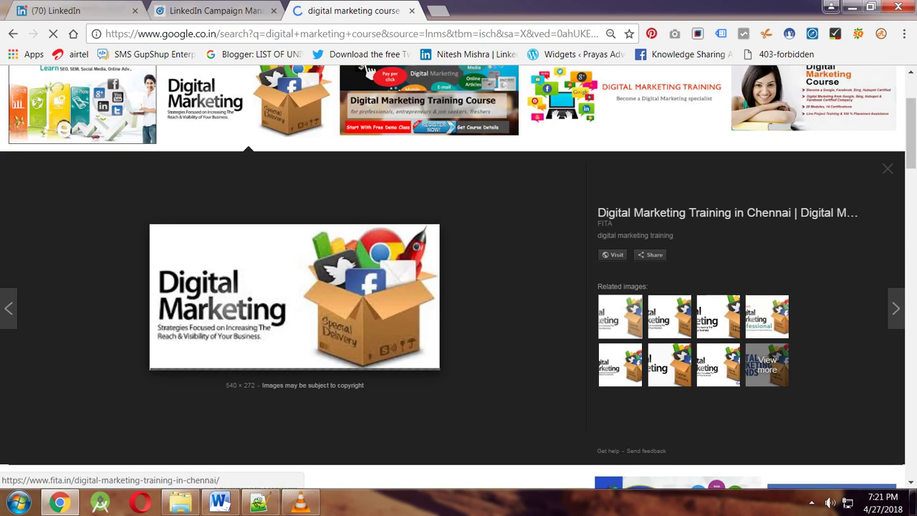
{"action": "right_click", "coordinate": [296, 281]}
{"action": "left_click", "coordinate": [351, 171]}
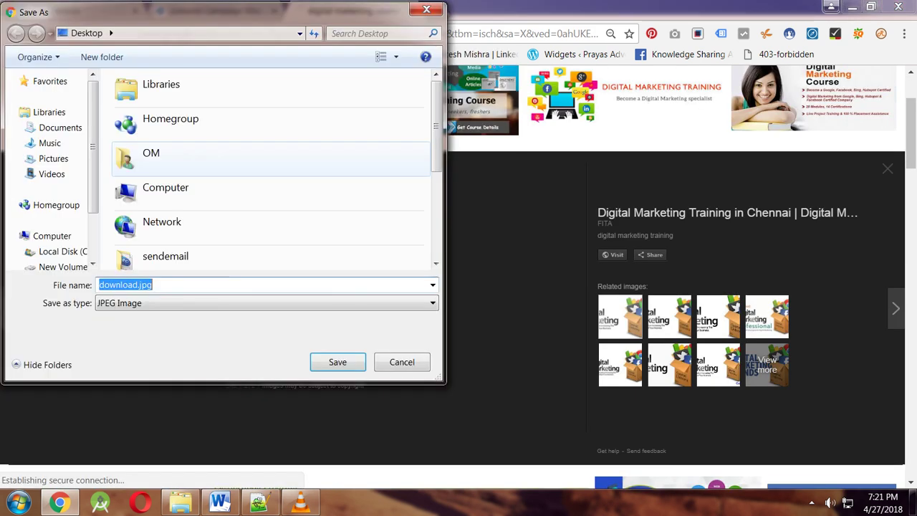
{"action": "key", "text": "Return"}
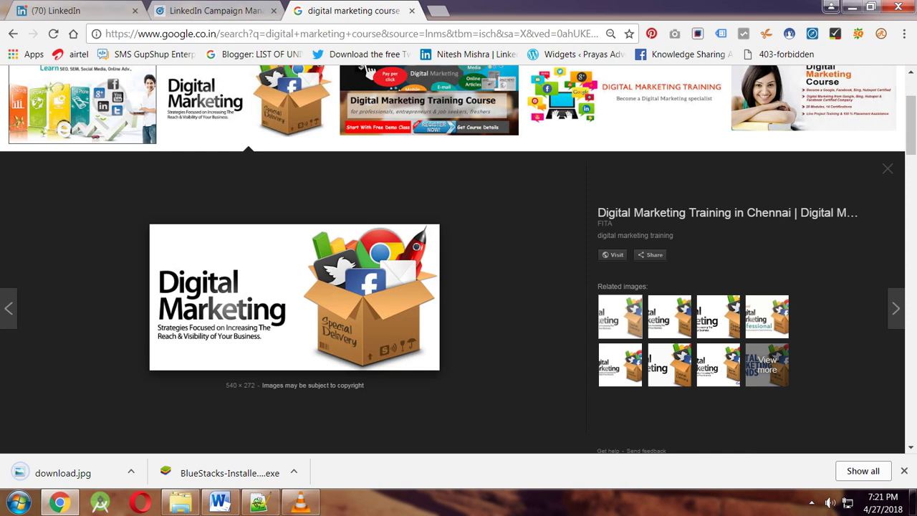
{"action": "key", "text": "ctrl+shift+Tab"}
Replace the ad image with download.jpg from the Desktop.
{"action": "left_click", "coordinate": [160, 344]}
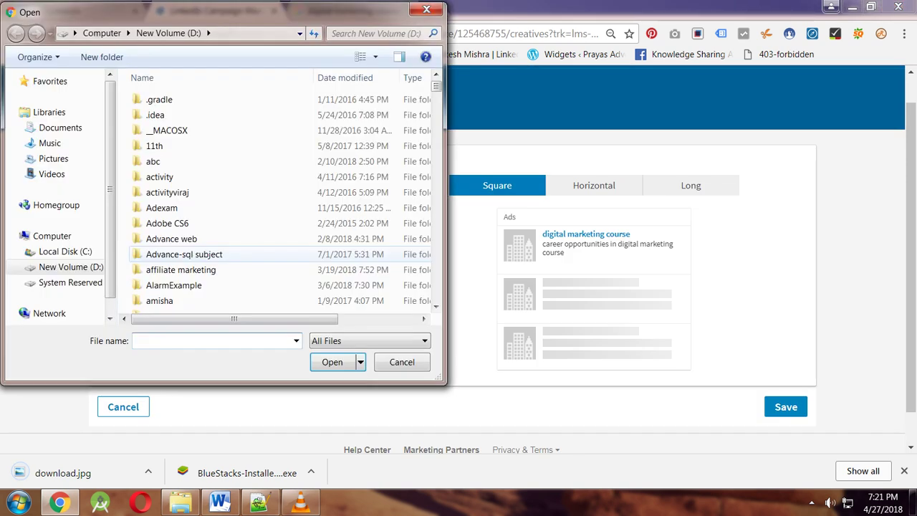
{"action": "key", "text": "BackSpace"}
{"action": "key", "text": "BackSpace"}
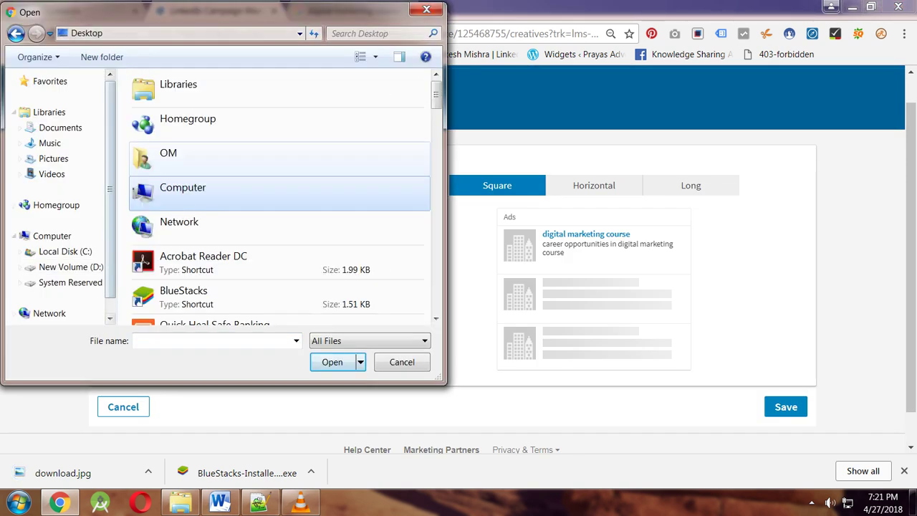
{"action": "key", "text": "Down"}
{"action": "key", "text": "d"}
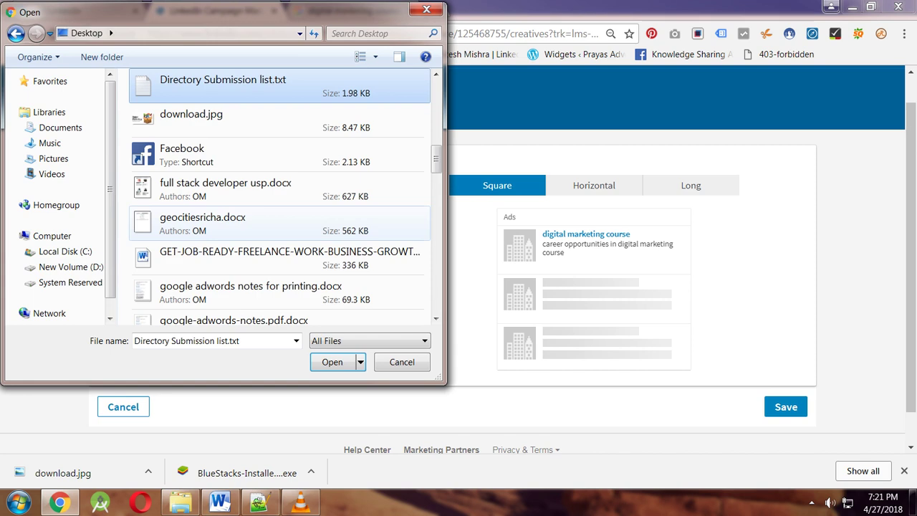
{"action": "key", "text": "Down"}
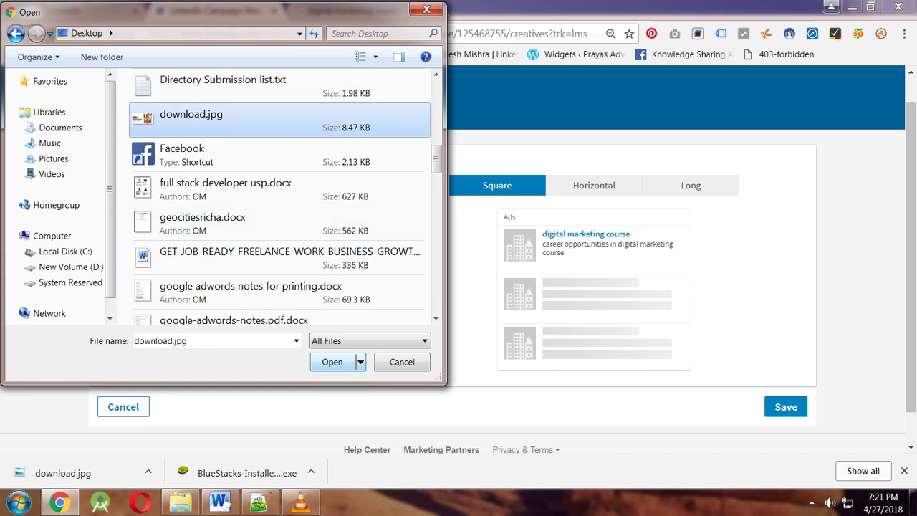
{"action": "key", "text": "Return"}
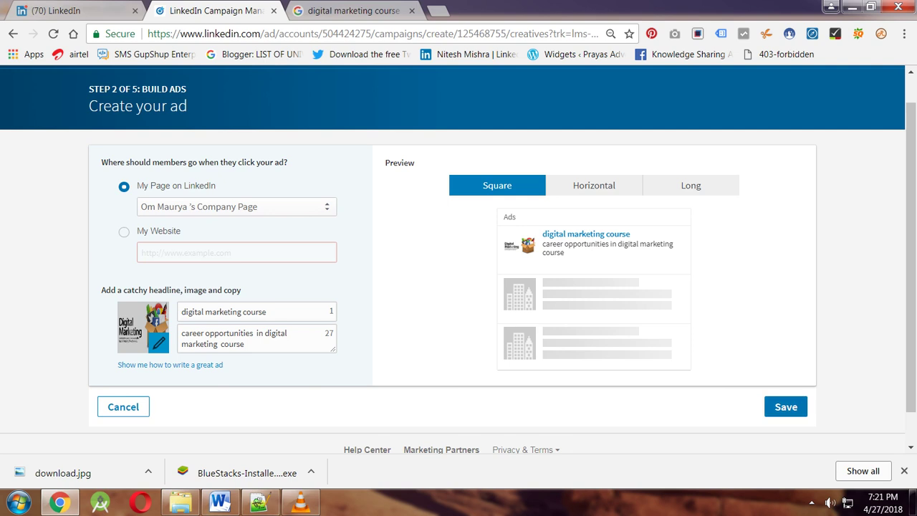
Check the ad in the Horizontal, Long and Square previews, then continue to audience targeting.
{"action": "left_click", "coordinate": [594, 185]}
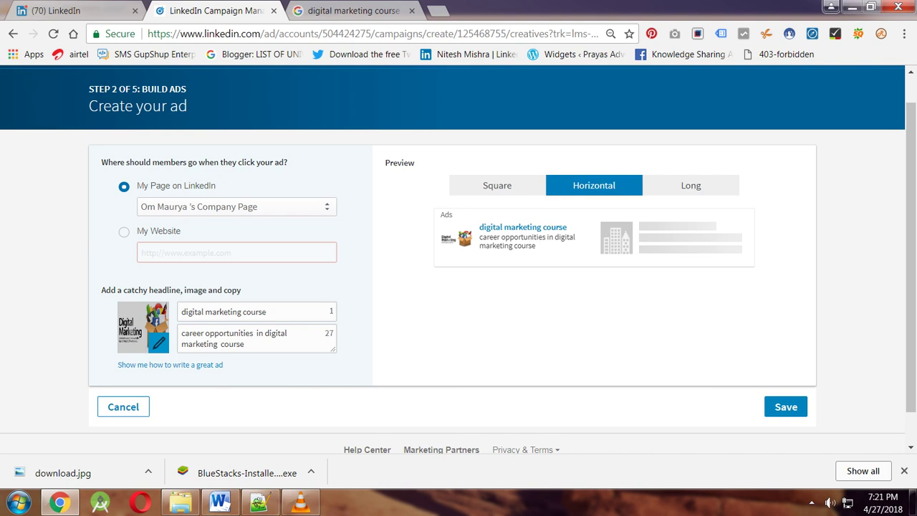
{"action": "left_click", "coordinate": [691, 185]}
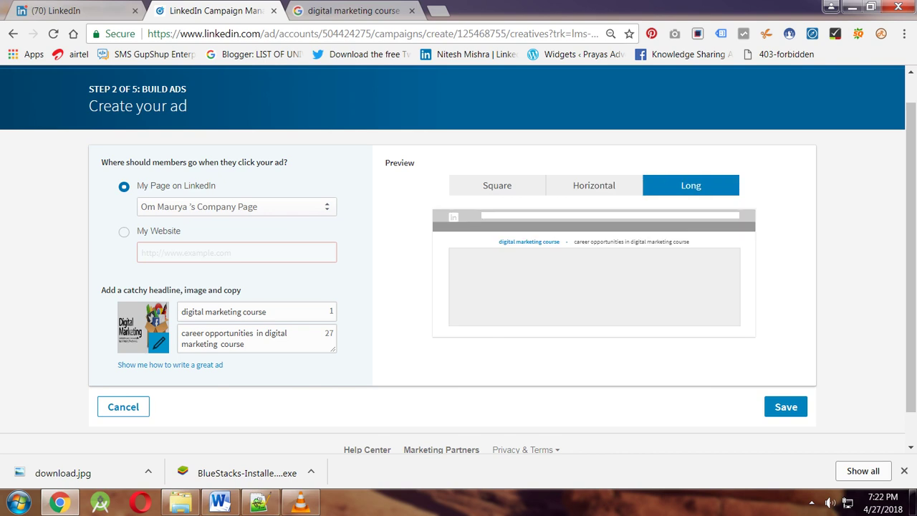
{"action": "left_click", "coordinate": [497, 185]}
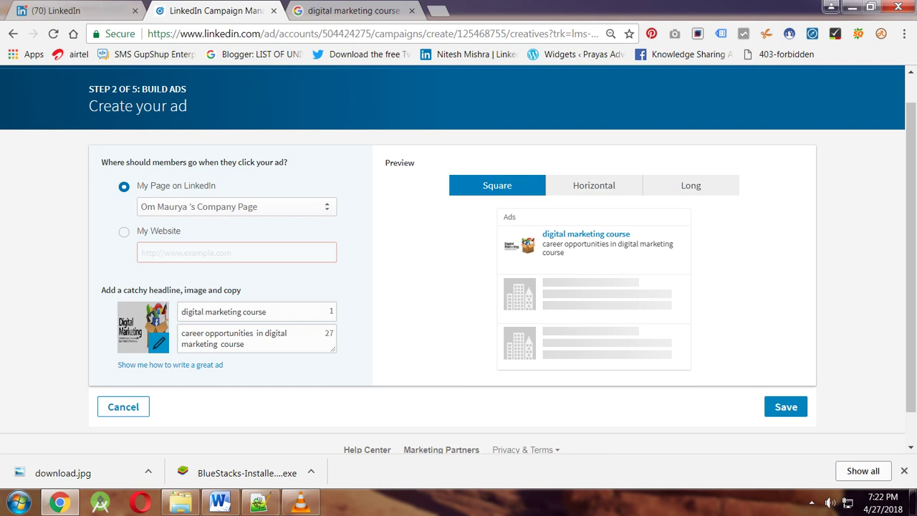
{"action": "left_click", "coordinate": [170, 365]}
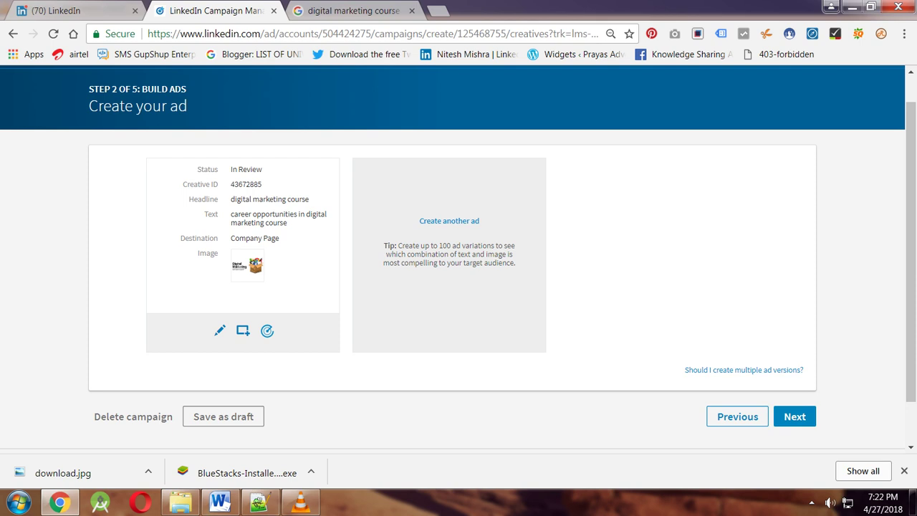
{"action": "left_click_drag", "start_coordinate": [201, 170], "coordinate": [207, 199]}
{"action": "left_click", "coordinate": [795, 416]}
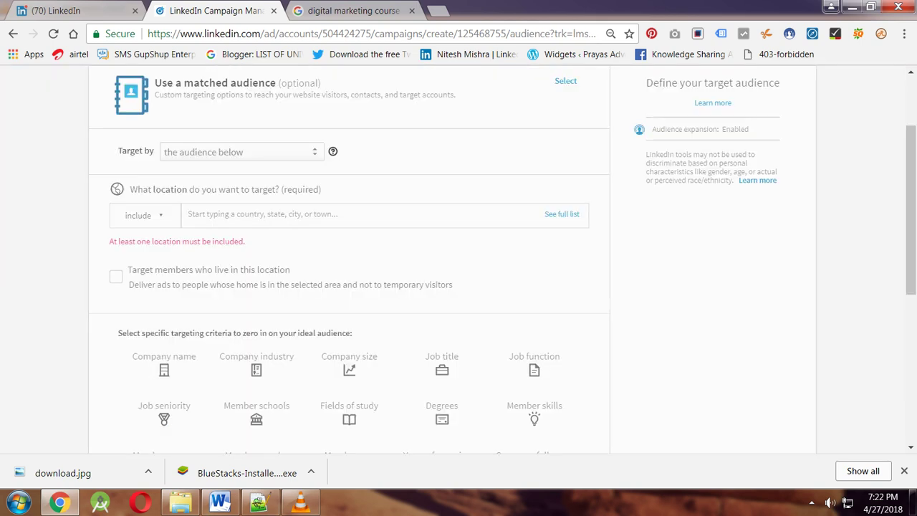
{"action": "scroll", "coordinate": [459, 258], "scroll_direction": "up", "scroll_amount": 1}
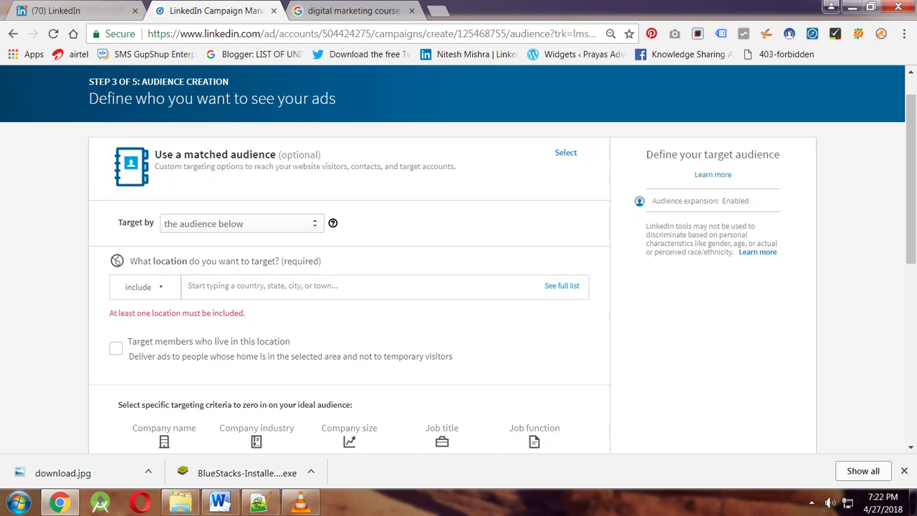
{"action": "left_click", "coordinate": [143, 286]}
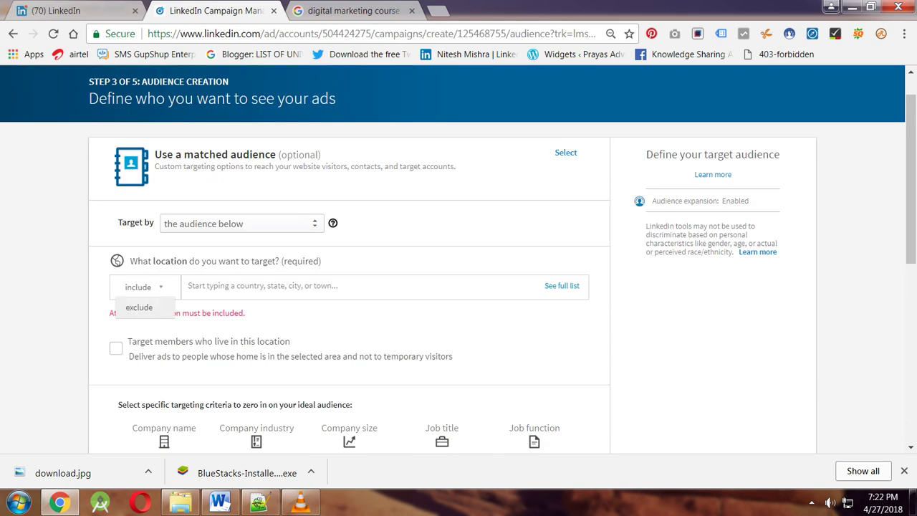
{"action": "left_click", "coordinate": [287, 285]}
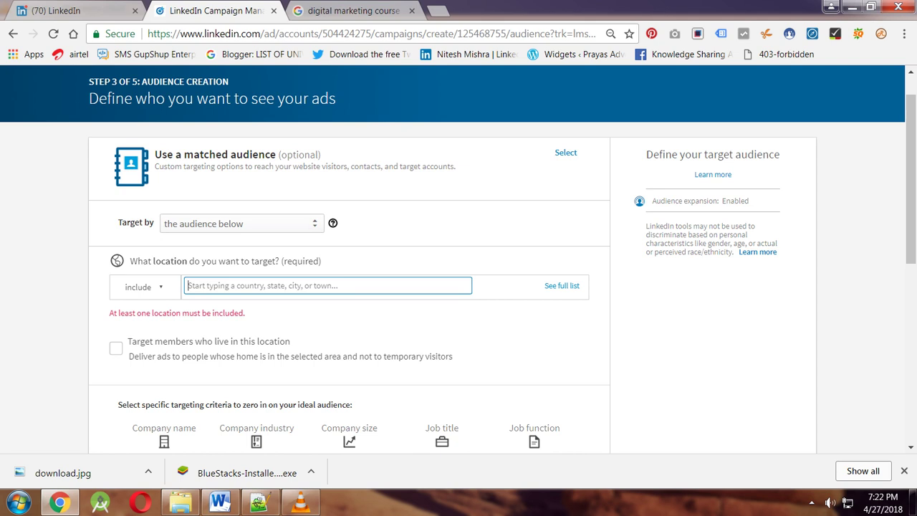
{"action": "type", "text": "mumbai"}
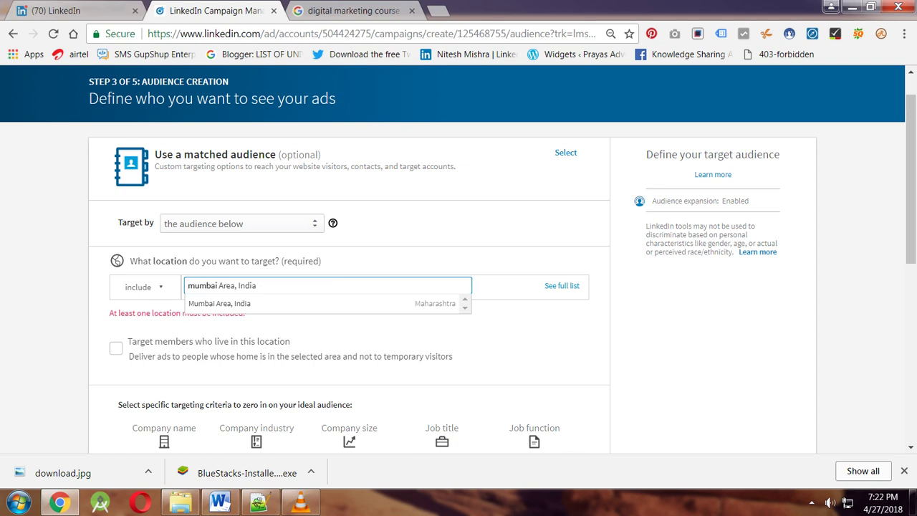
{"action": "key", "text": "Down"}
{"action": "key", "text": "Return"}
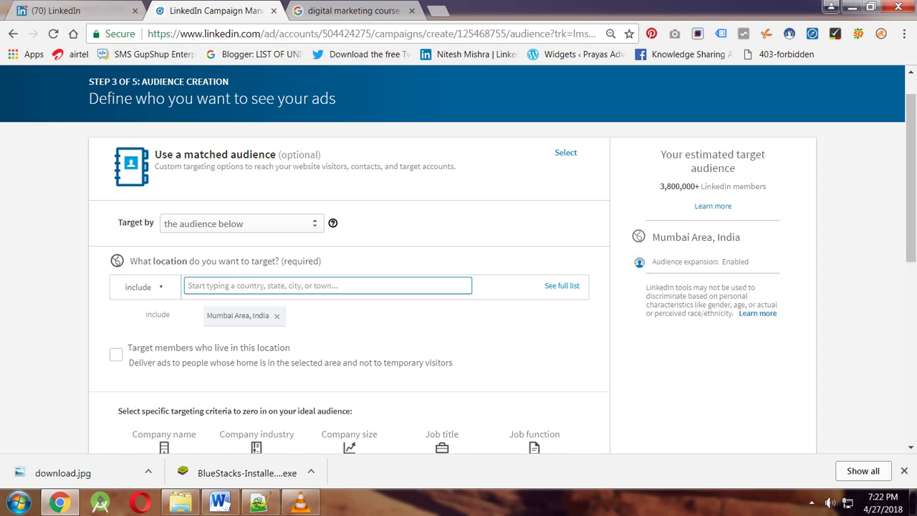
{"action": "key", "text": "shift+Tab"}
{"action": "double_click", "coordinate": [131, 222]}
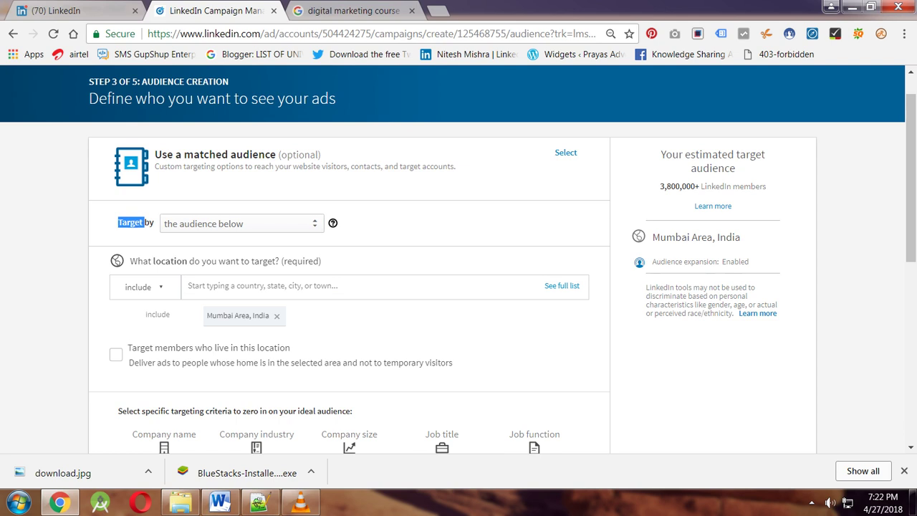
{"action": "left_click_drag", "start_coordinate": [131, 222], "coordinate": [154, 223]}
{"action": "mouse_move", "coordinate": [172, 223]}
{"action": "double_click", "coordinate": [157, 314]}
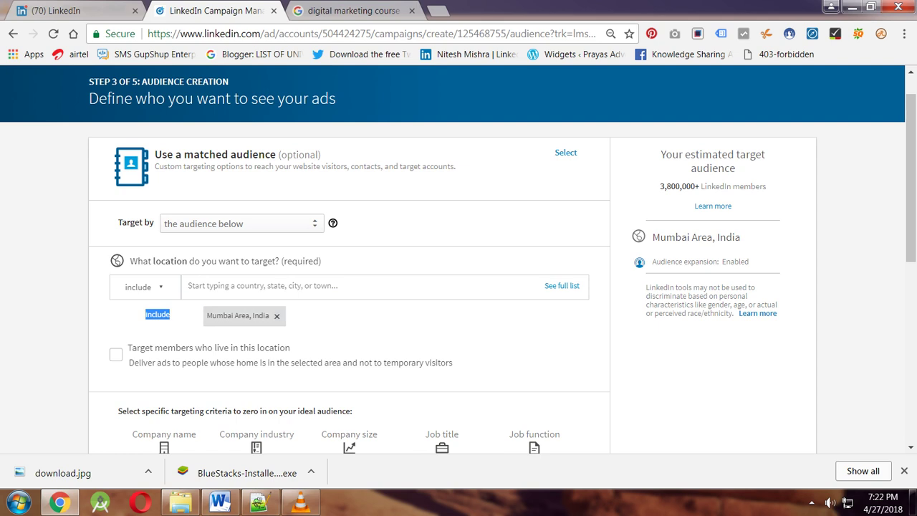
{"action": "scroll", "coordinate": [458, 258], "scroll_direction": "down", "scroll_amount": 1}
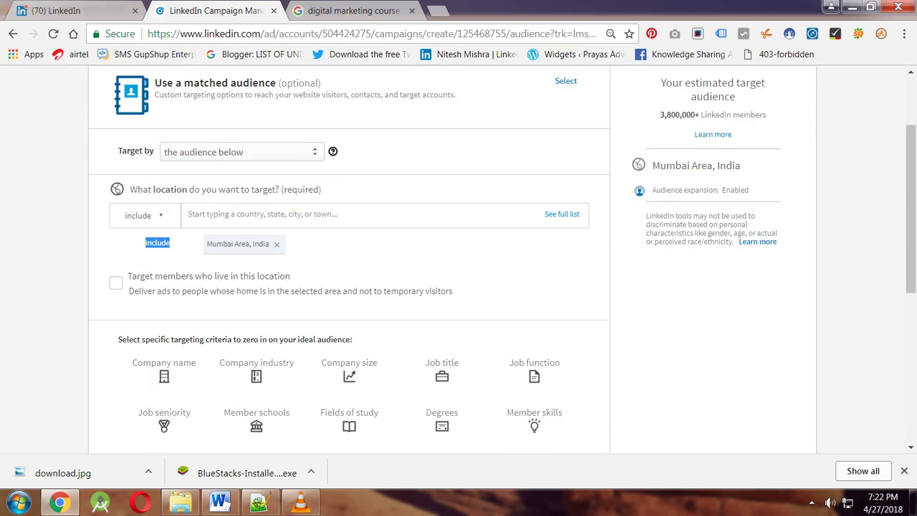
{"action": "left_click", "coordinate": [115, 282]}
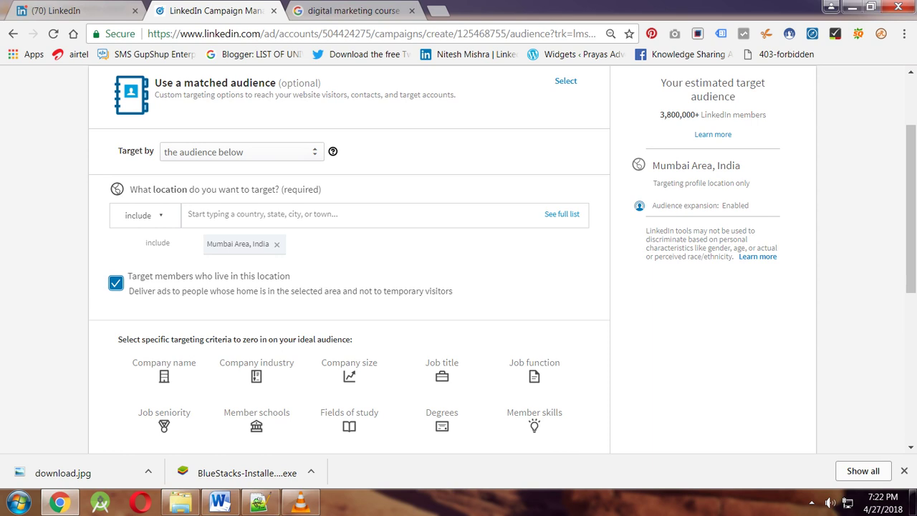
{"action": "scroll", "coordinate": [349, 258], "scroll_direction": "down", "scroll_amount": 1}
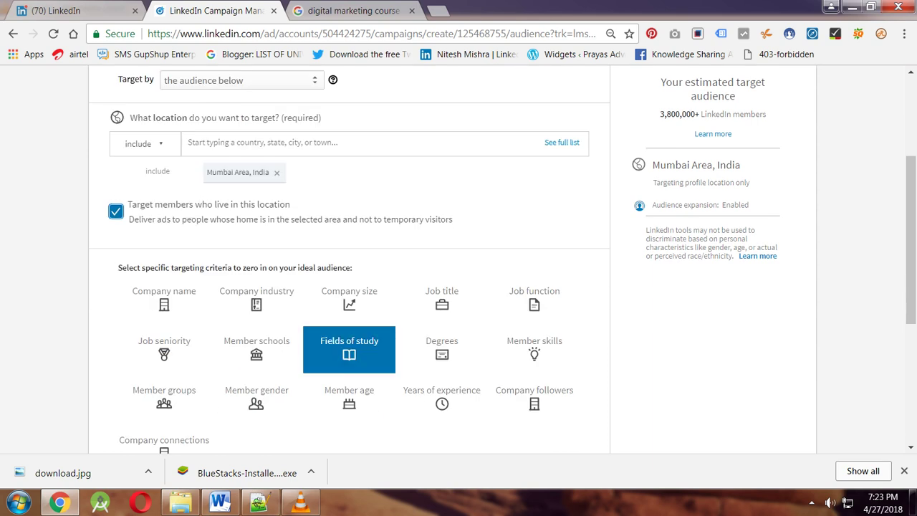
{"action": "scroll", "coordinate": [349, 394], "scroll_direction": "down", "scroll_amount": 1}
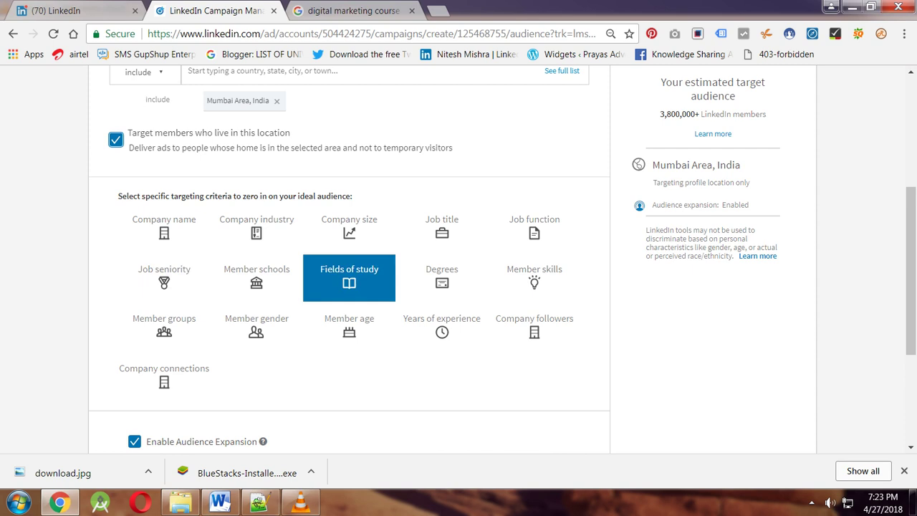
{"action": "scroll", "coordinate": [349, 278], "scroll_direction": "up", "scroll_amount": 2}
{"action": "scroll", "coordinate": [349, 278], "scroll_direction": "down", "scroll_amount": 2}
Add fields of study, job titles and company followers as audience targeting criteria.
{"action": "left_click", "coordinate": [349, 278]}
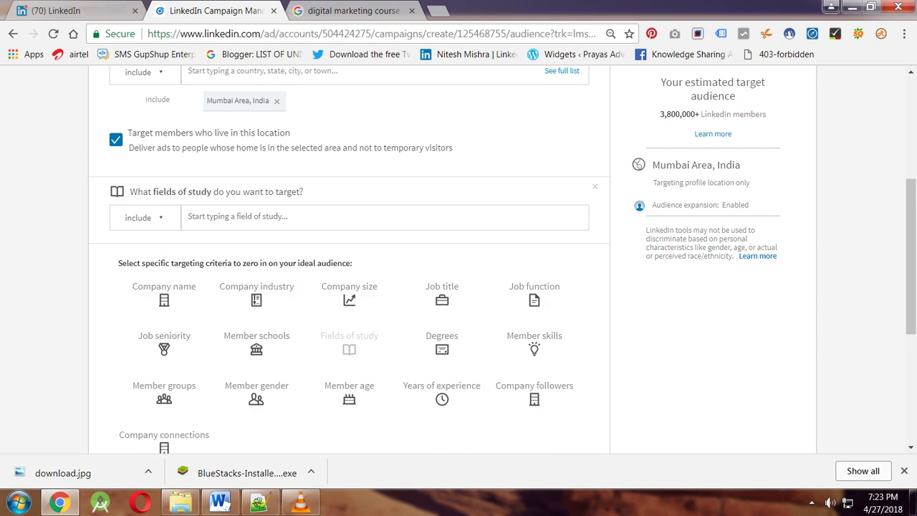
{"action": "scroll", "coordinate": [349, 258], "scroll_direction": "down", "scroll_amount": 1}
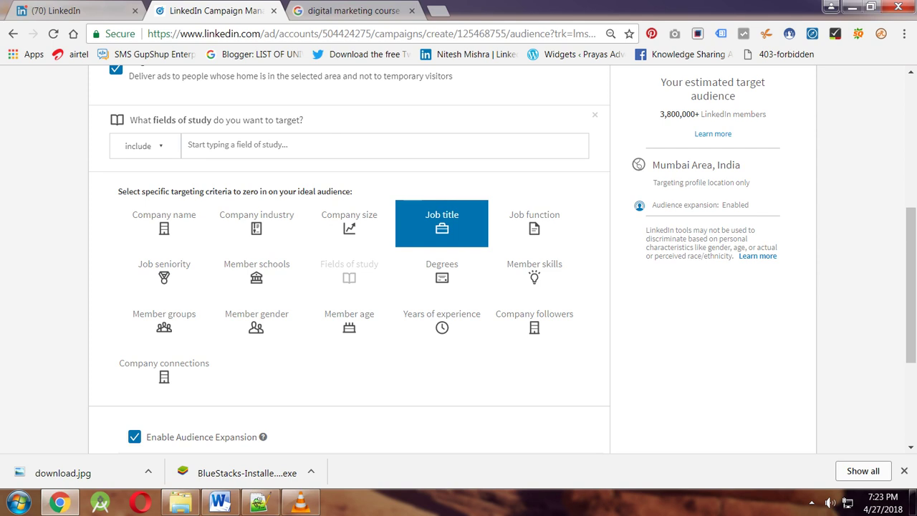
{"action": "left_click", "coordinate": [441, 223]}
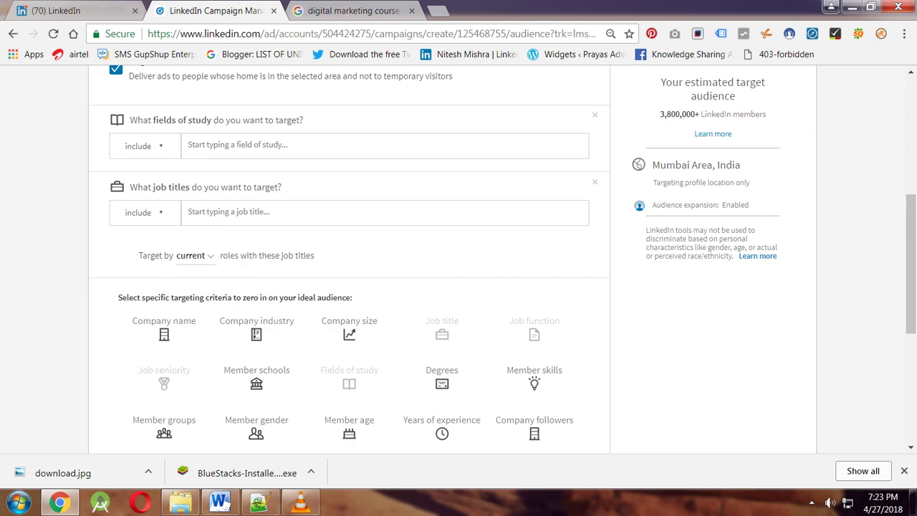
{"action": "scroll", "coordinate": [349, 258], "scroll_direction": "down", "scroll_amount": 2}
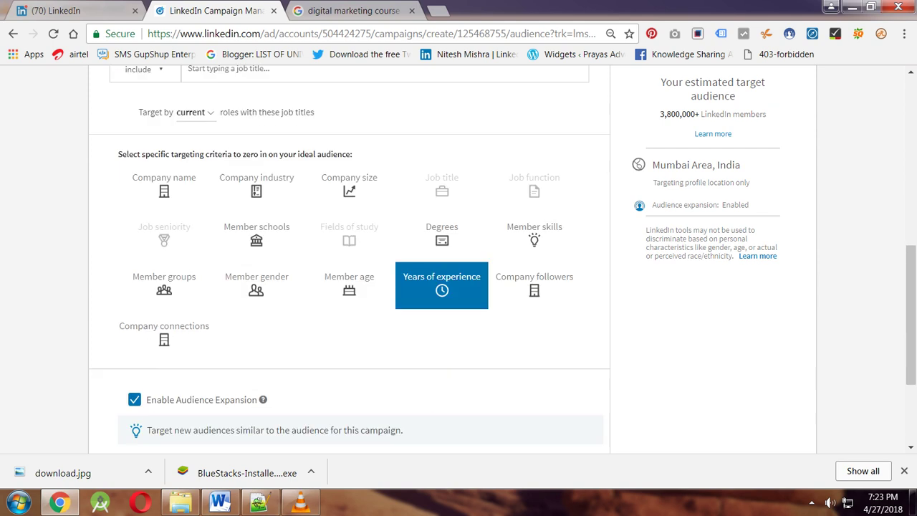
{"action": "left_click", "coordinate": [534, 285]}
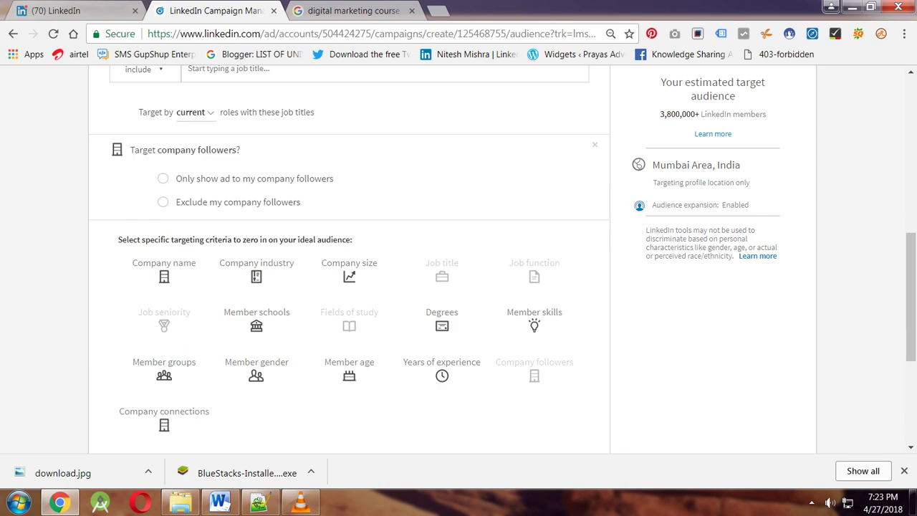
{"action": "scroll", "coordinate": [349, 258], "scroll_direction": "down", "scroll_amount": 1}
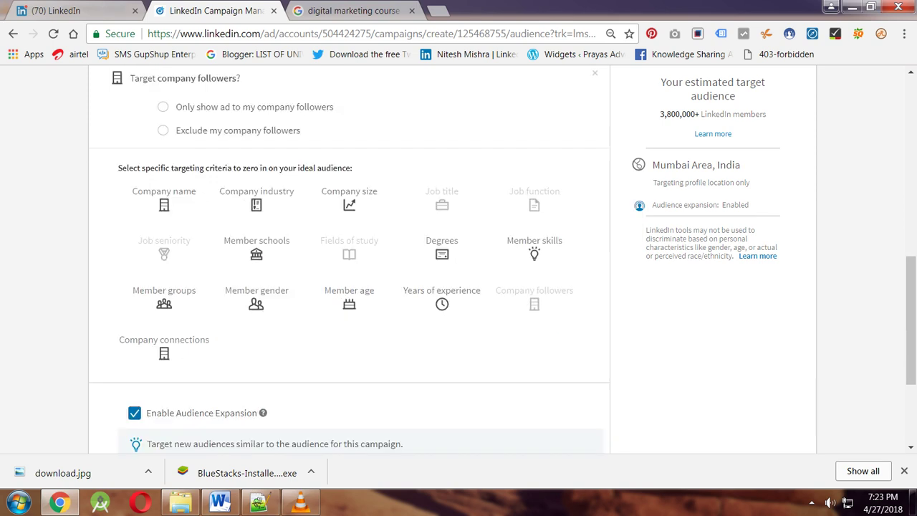
Set the company followers criterion to exclude the company's own followers.
{"action": "scroll", "coordinate": [349, 258], "scroll_direction": "down", "scroll_amount": 1}
{"action": "scroll", "coordinate": [349, 258], "scroll_direction": "down", "scroll_amount": 1}
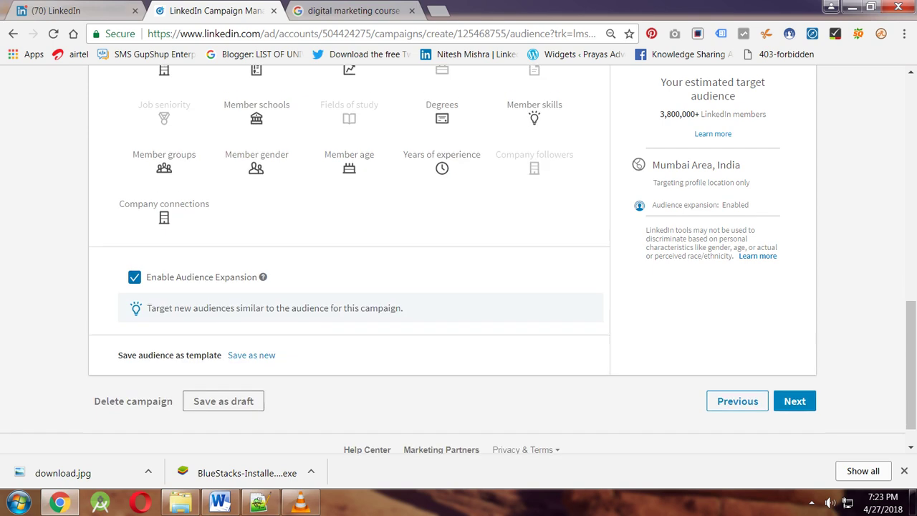
{"action": "scroll", "coordinate": [349, 258], "scroll_direction": "up", "scroll_amount": 5}
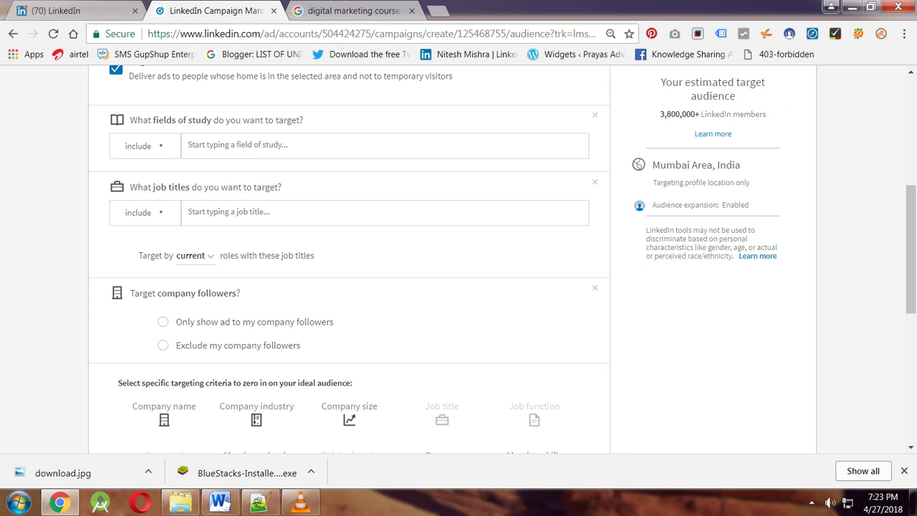
{"action": "left_click", "coordinate": [163, 346]}
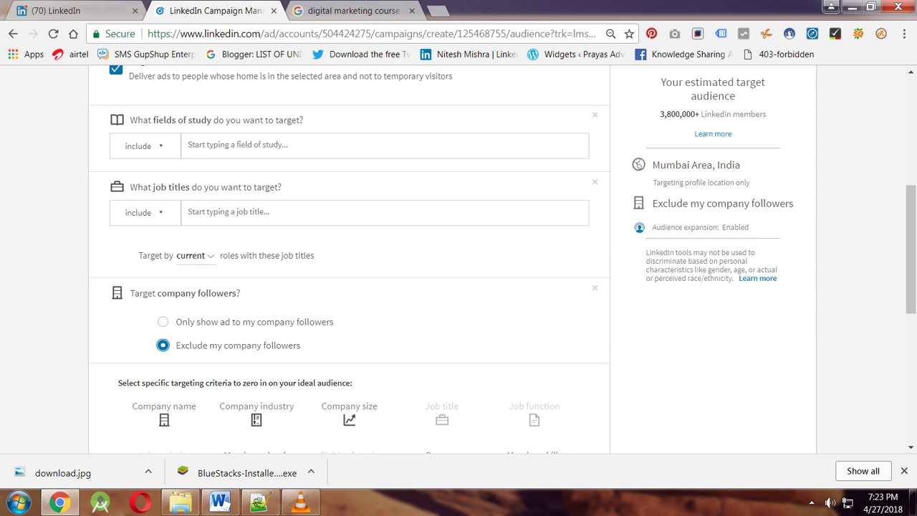
{"action": "left_click_drag", "start_coordinate": [147, 293], "coordinate": [152, 294]}
{"action": "left_click", "coordinate": [152, 294]}
{"action": "triple_click", "coordinate": [152, 293]}
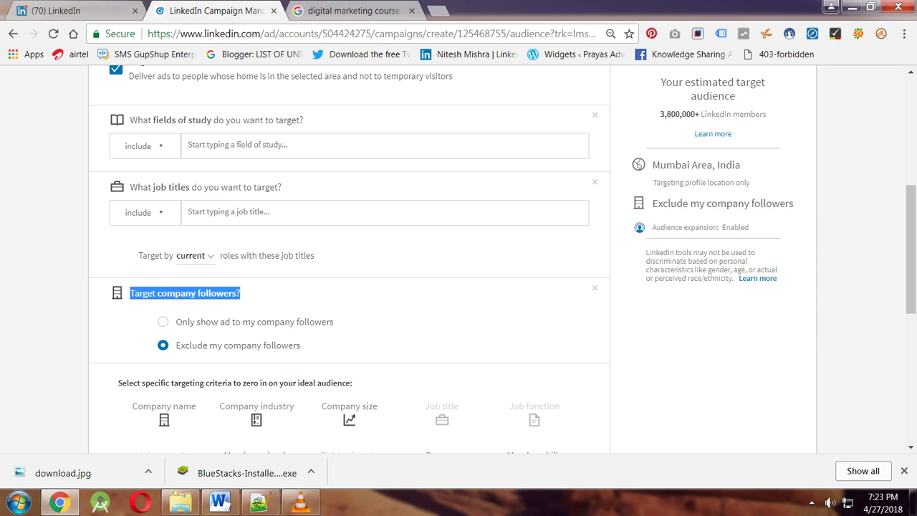
{"action": "scroll", "coordinate": [349, 258], "scroll_direction": "up", "scroll_amount": 2}
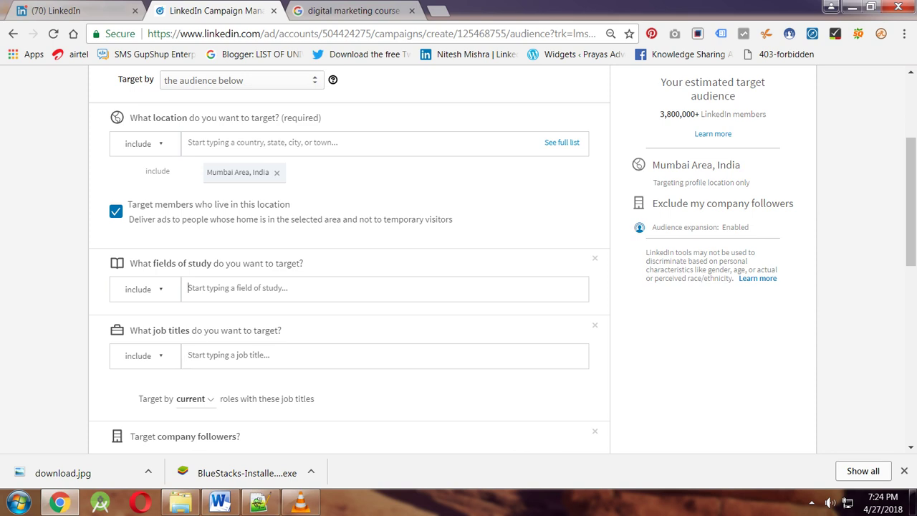
Search fields of study for 'digital' and add Web Page, Digital/Multimedia and Information Resources Design.
{"action": "type", "text": "compuer"}
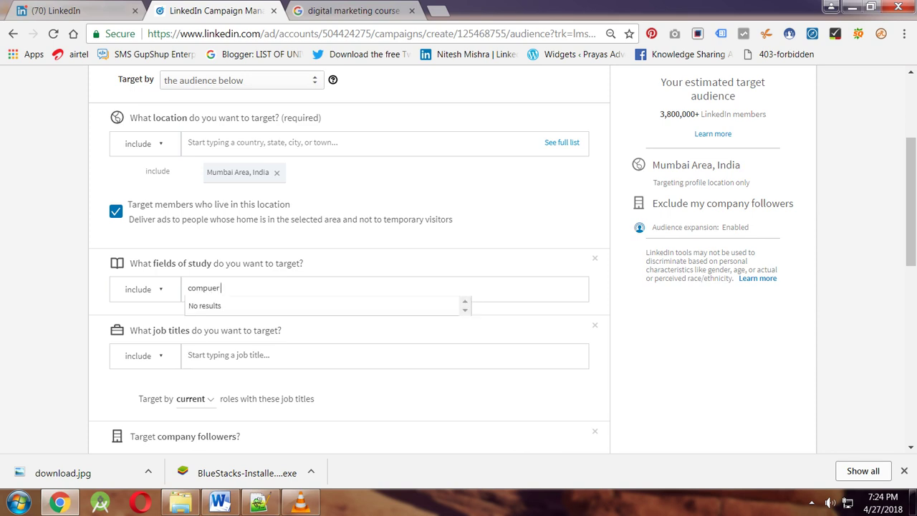
{"action": "key", "text": "BackSpace"}
{"action": "type", "text": "t"}
{"action": "key", "text": "BackSpace"}
{"action": "key", "text": "BackSpace"}
{"action": "type", "text": "ter c"}
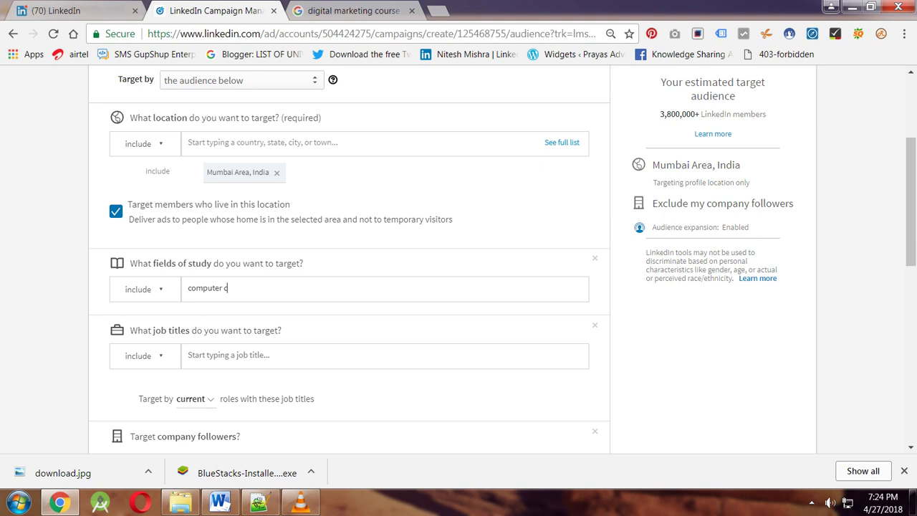
{"action": "type", "text": "ourse"}
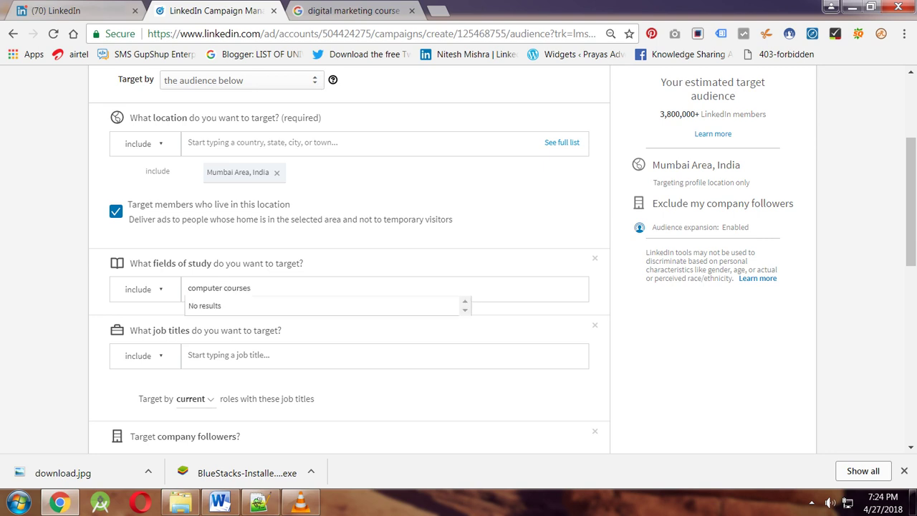
{"action": "key", "text": "ctrl+a"}
{"action": "key", "text": "BackSpace"}
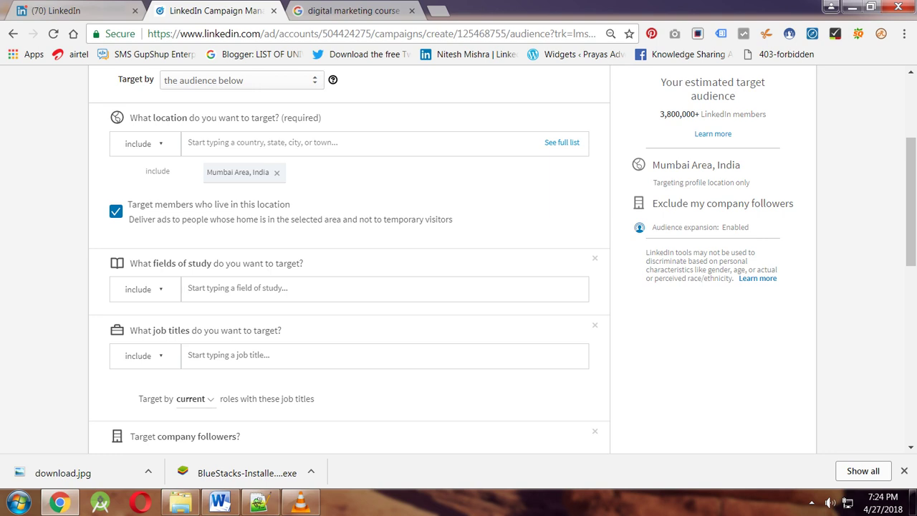
{"action": "type", "text": "digital"}
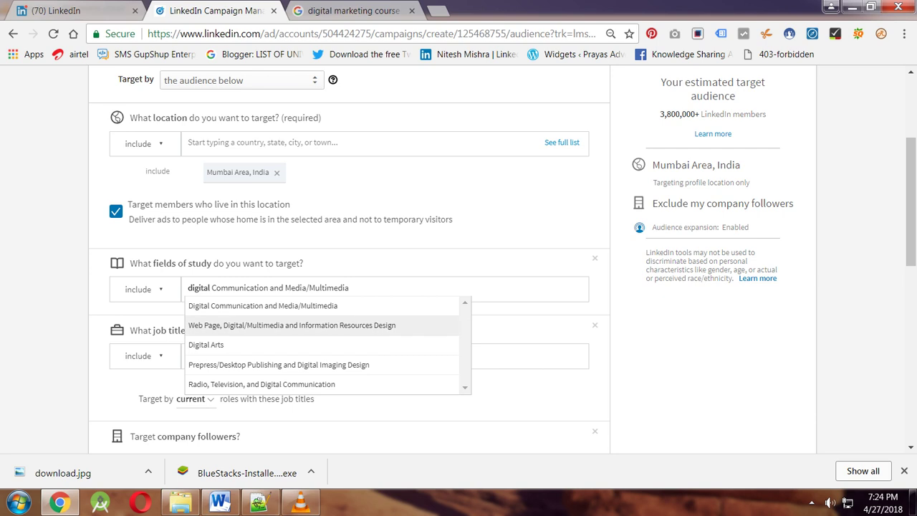
{"action": "key", "text": "Return"}
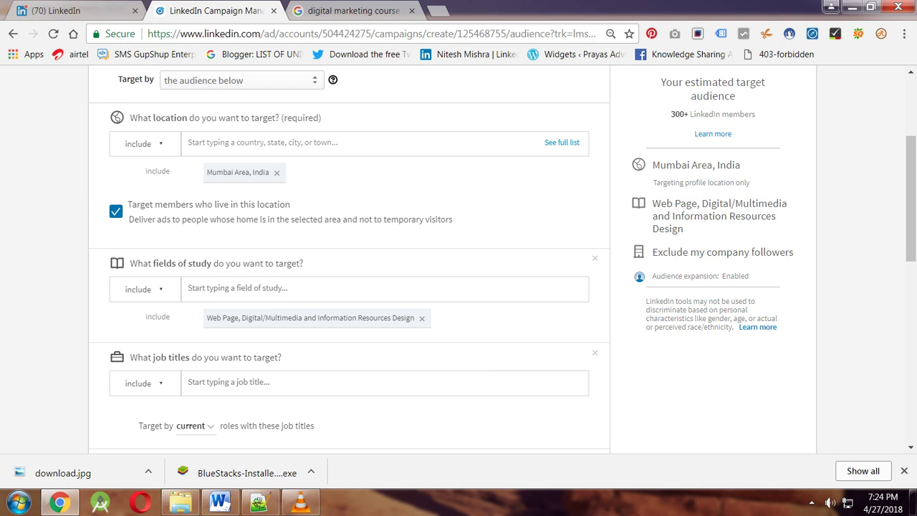
Add Marketing Manager, Marketing Director and Marketing Executive as targeted job titles.
{"action": "type", "text": "marketing"}
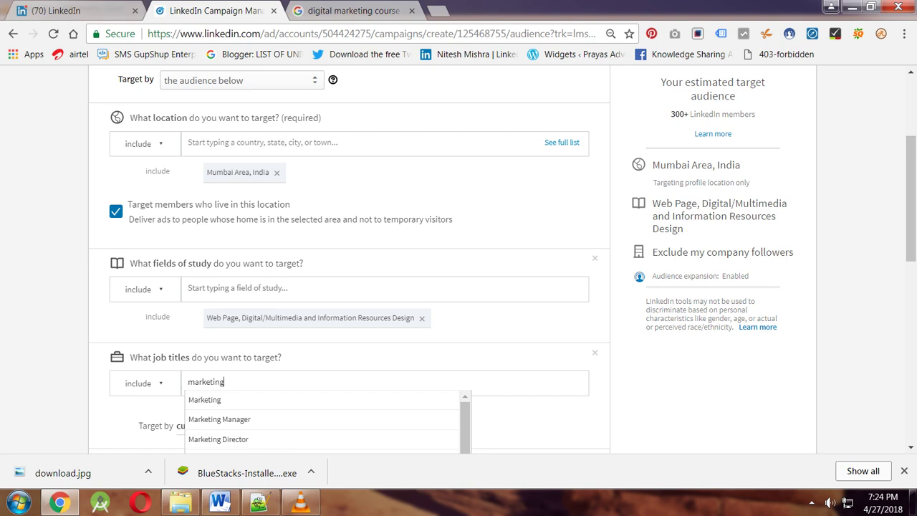
{"action": "key", "text": "Down"}
{"action": "key", "text": "Down"}
{"action": "key", "text": "Return"}
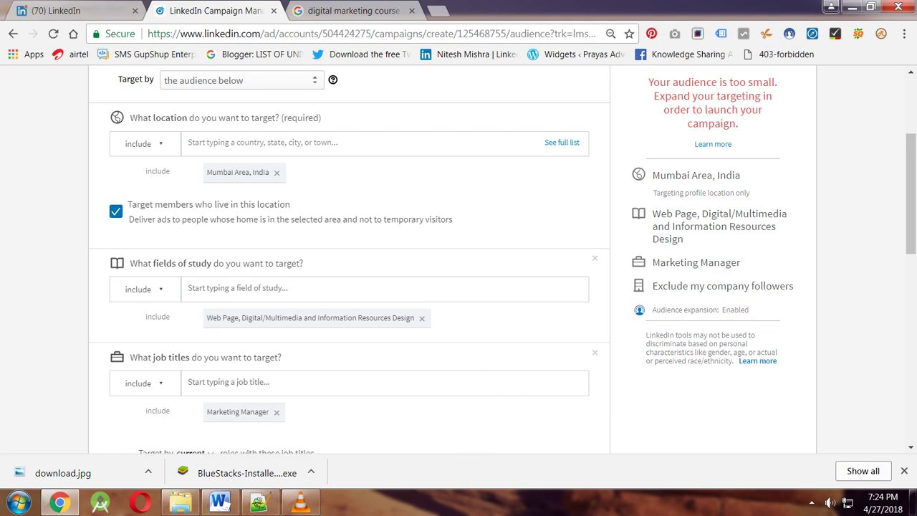
{"action": "type", "text": "marketing"}
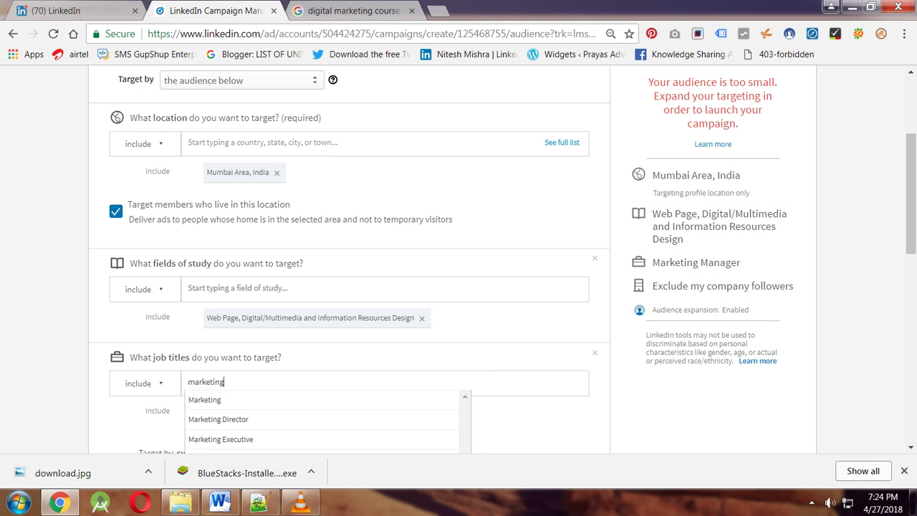
{"action": "key", "text": "Down"}
{"action": "key", "text": "Down"}
{"action": "key", "text": "Return"}
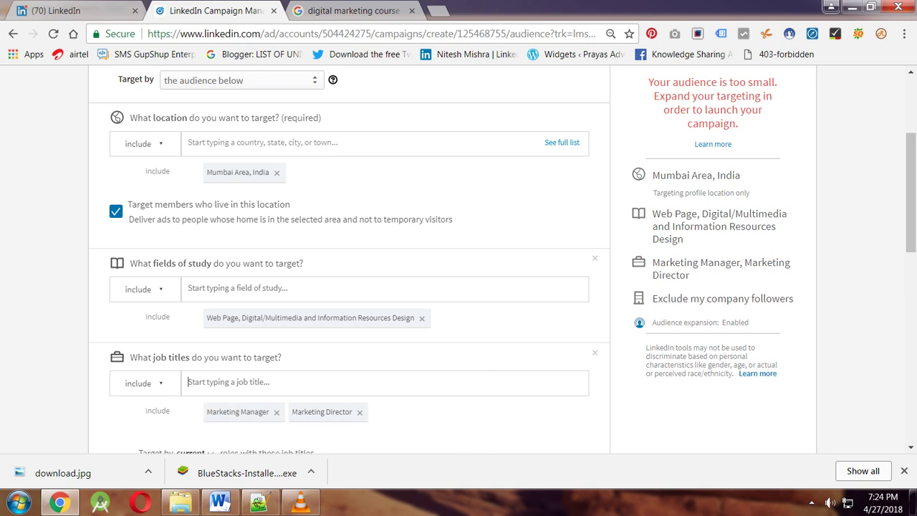
{"action": "type", "text": "marketing"}
{"action": "key", "text": "Down"}
{"action": "key", "text": "Down"}
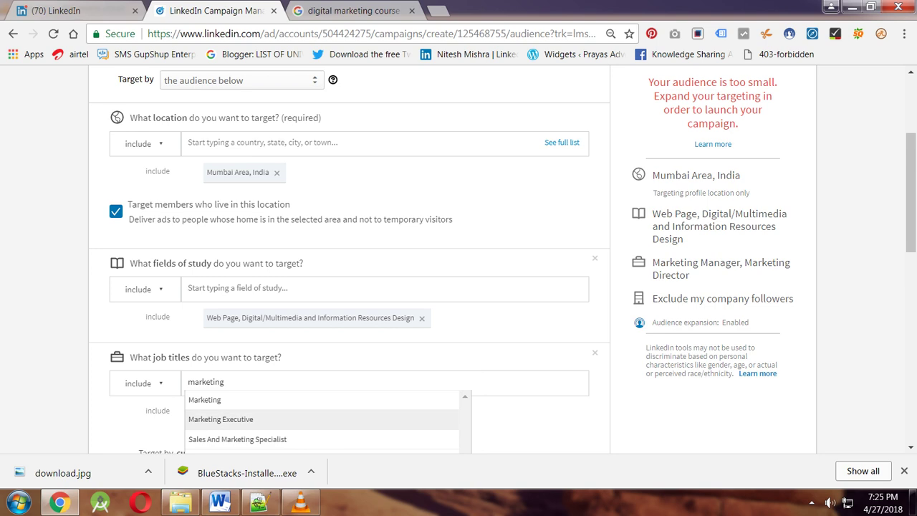
{"action": "key", "text": "Return"}
Add Computer Software Engineering as a second targeted field of study.
{"action": "scroll", "coordinate": [351, 287], "scroll_direction": "down", "scroll_amount": 1}
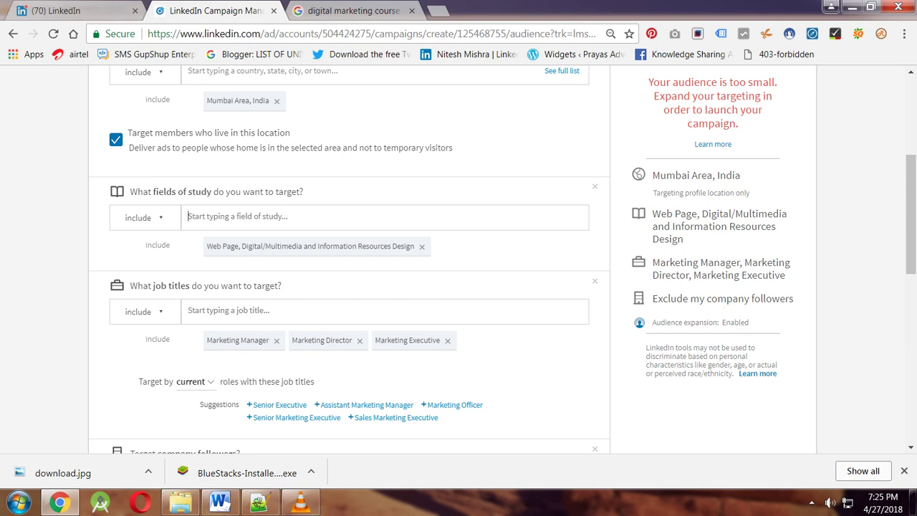
{"action": "type", "text": "software"}
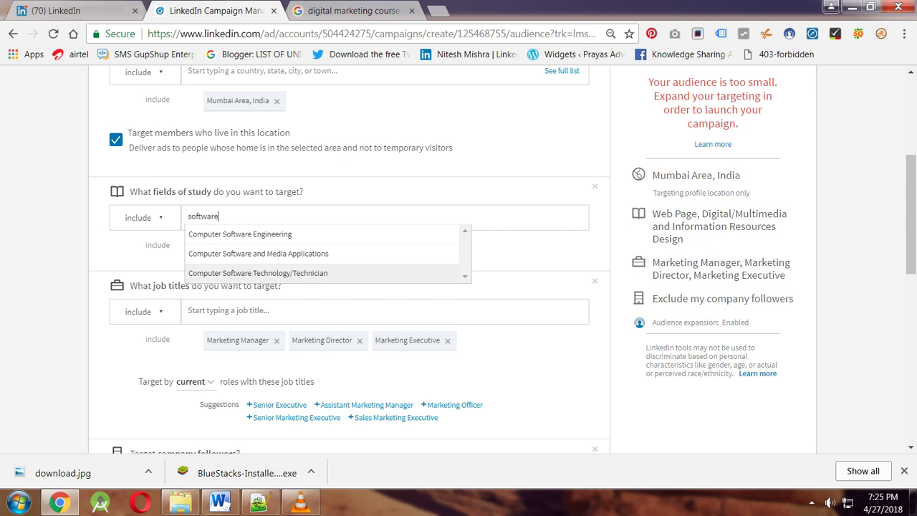
{"action": "scroll", "coordinate": [349, 258], "scroll_direction": "down", "scroll_amount": 1}
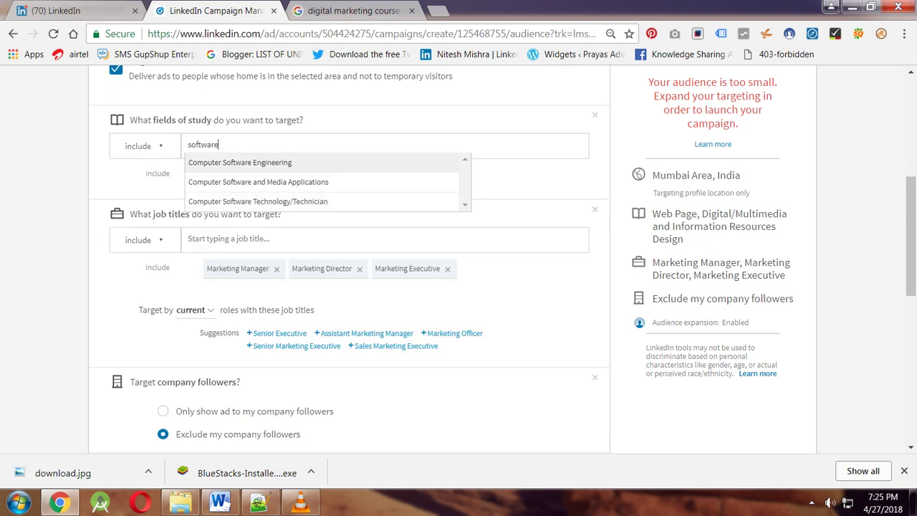
{"action": "key", "text": "Return"}
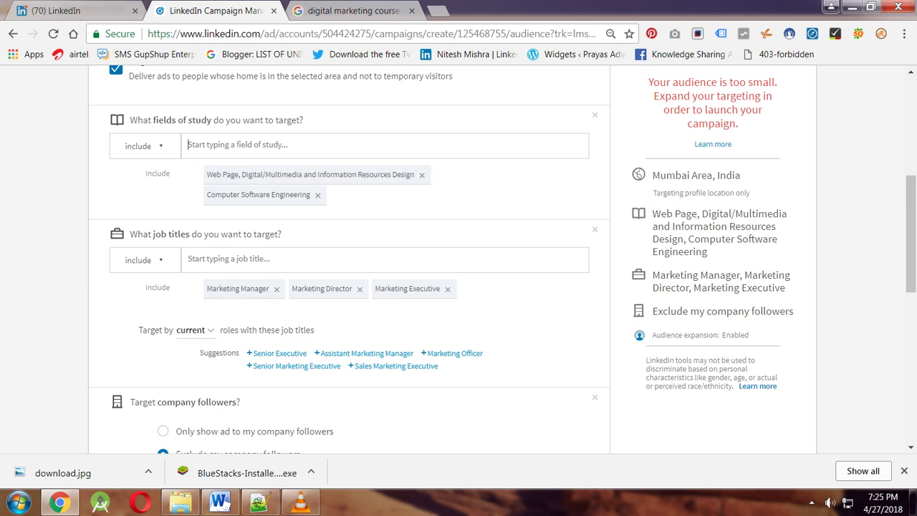
{"action": "triple_click", "coordinate": [215, 120]}
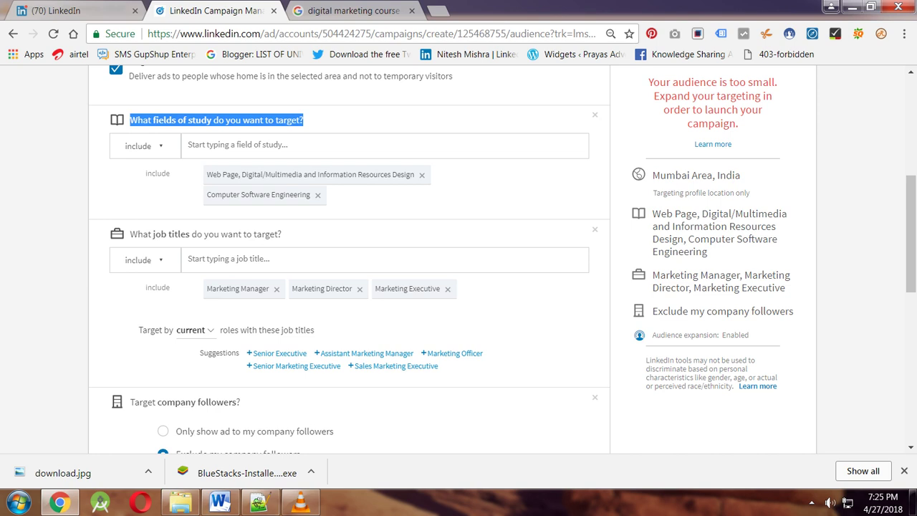
{"action": "triple_click", "coordinate": [205, 234]}
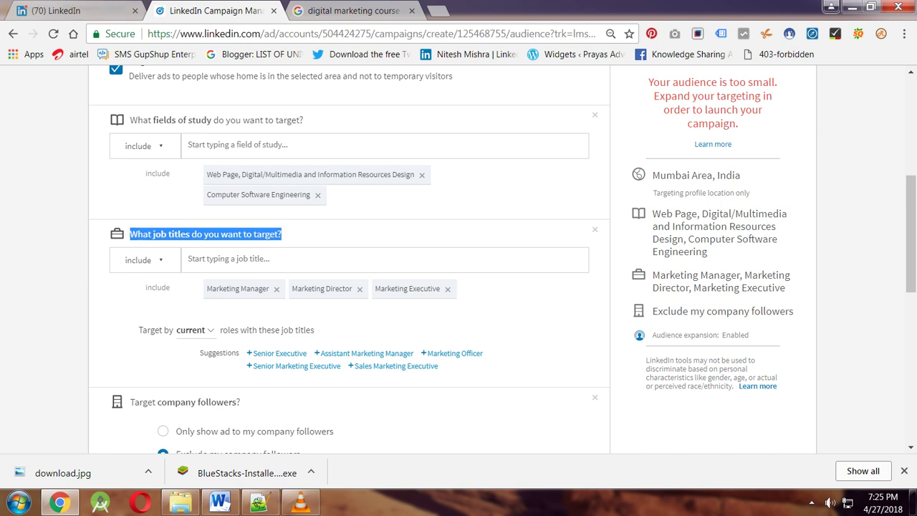
{"action": "scroll", "coordinate": [349, 258], "scroll_direction": "up", "scroll_amount": 2}
{"action": "scroll", "coordinate": [349, 258], "scroll_direction": "up", "scroll_amount": 1}
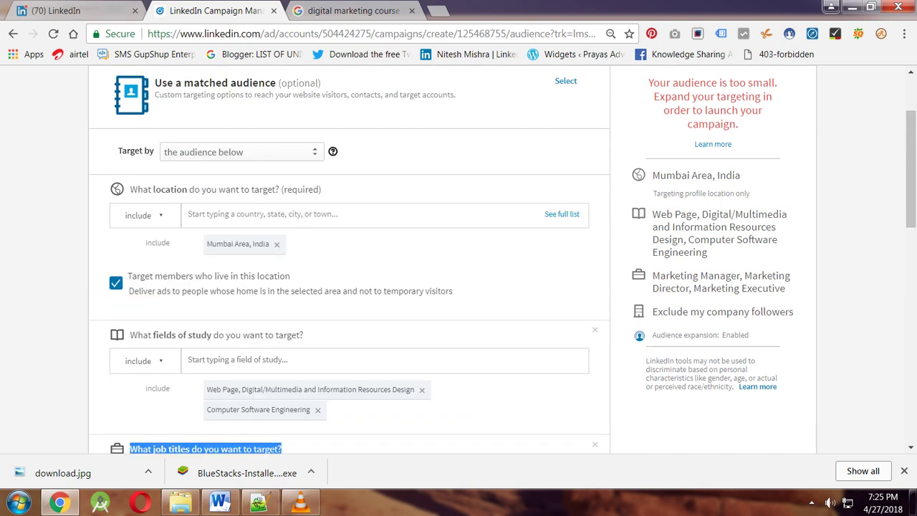
Add Pune Area, India as a target location.
{"action": "left_click", "coordinate": [287, 213]}
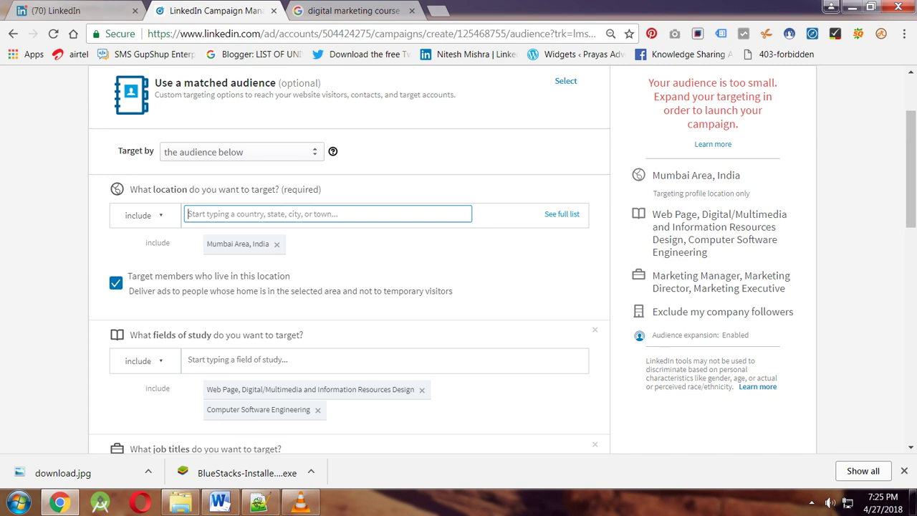
{"action": "type", "text": "navarra"}
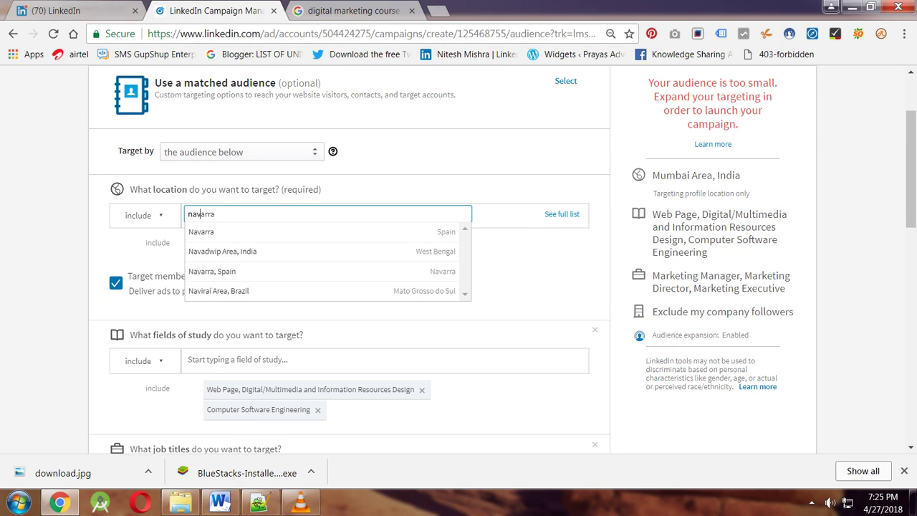
{"action": "key", "text": "BackSpace"}
{"action": "key", "text": "BackSpace"}
{"action": "key", "text": "BackSpace"}
{"action": "key", "text": "BackSpace"}
{"action": "type", "text": "i mumbai"}
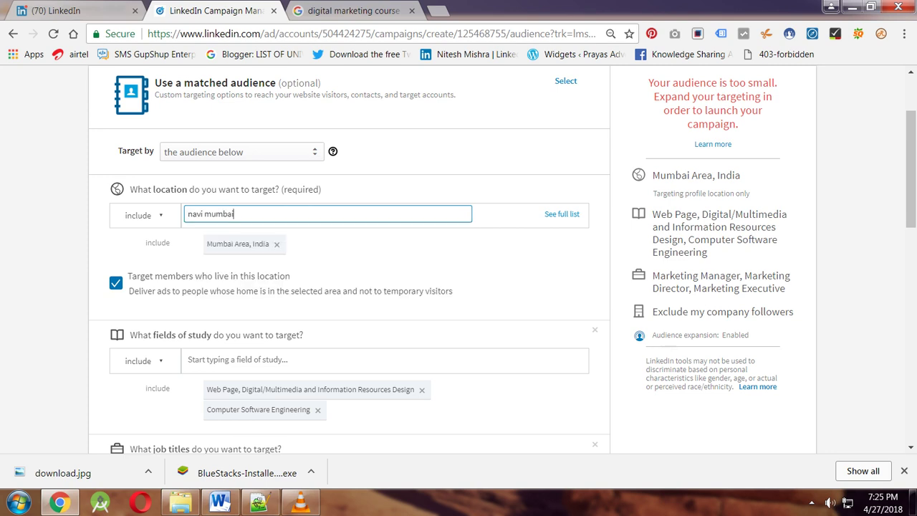
{"action": "key", "text": "ctrl+a"}
{"action": "key", "text": "BackSpace"}
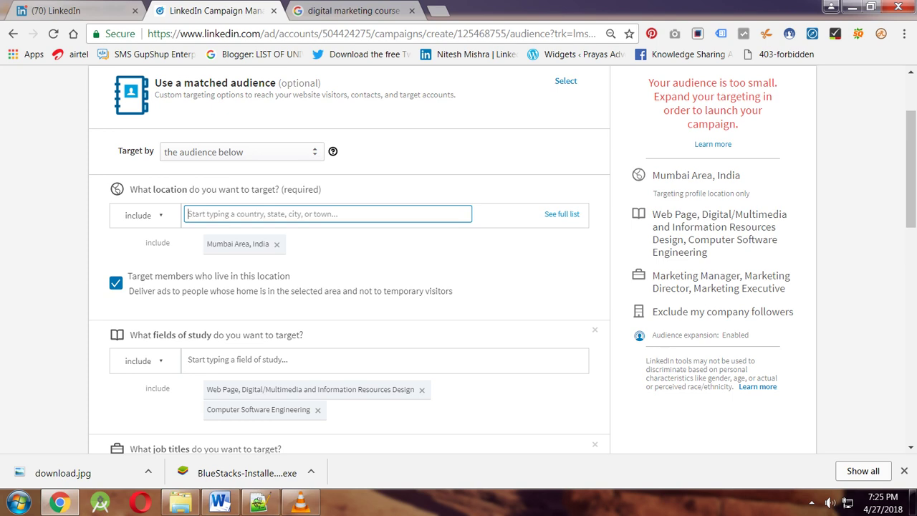
{"action": "type", "text": "navi"}
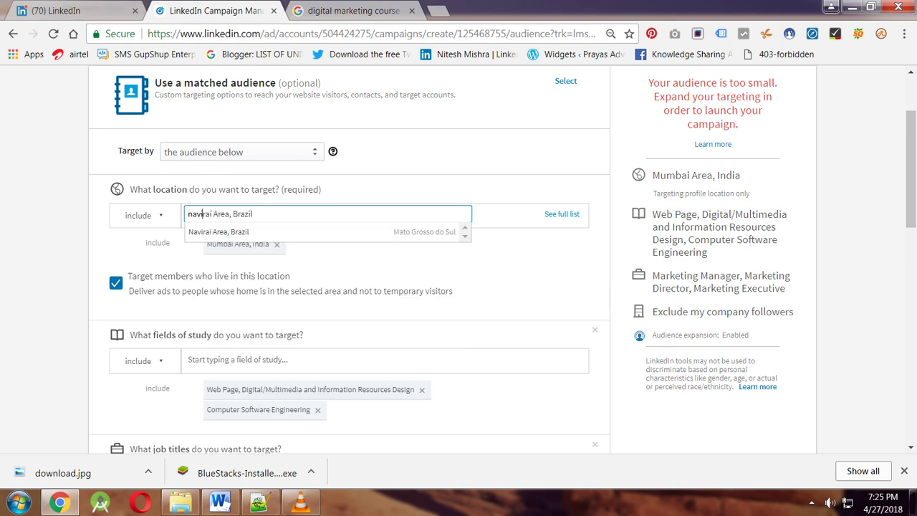
{"action": "key", "text": "BackSpace"}
{"action": "key", "text": "BackSpace"}
{"action": "key", "text": "BackSpace"}
{"action": "key", "text": "BackSpace"}
{"action": "key", "text": "BackSpace"}
{"action": "type", "text": "P"}
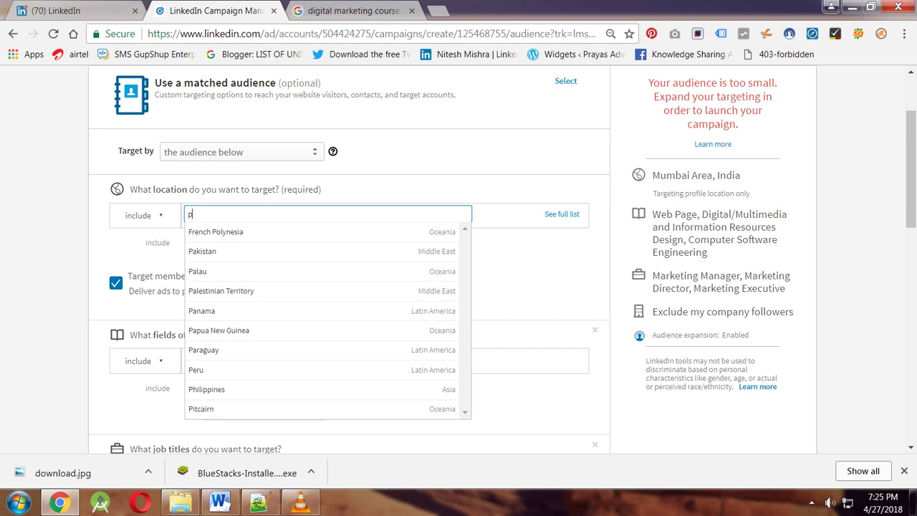
{"action": "type", "text": "une"}
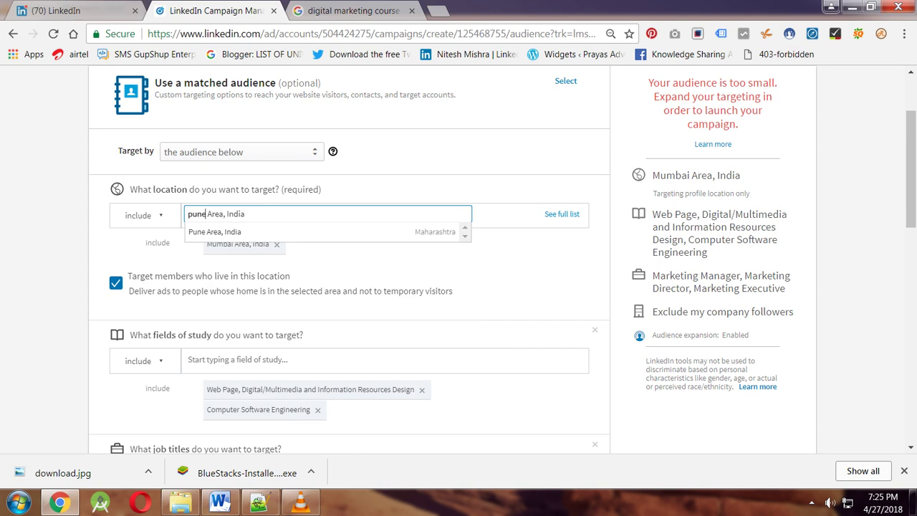
{"action": "key", "text": "Return"}
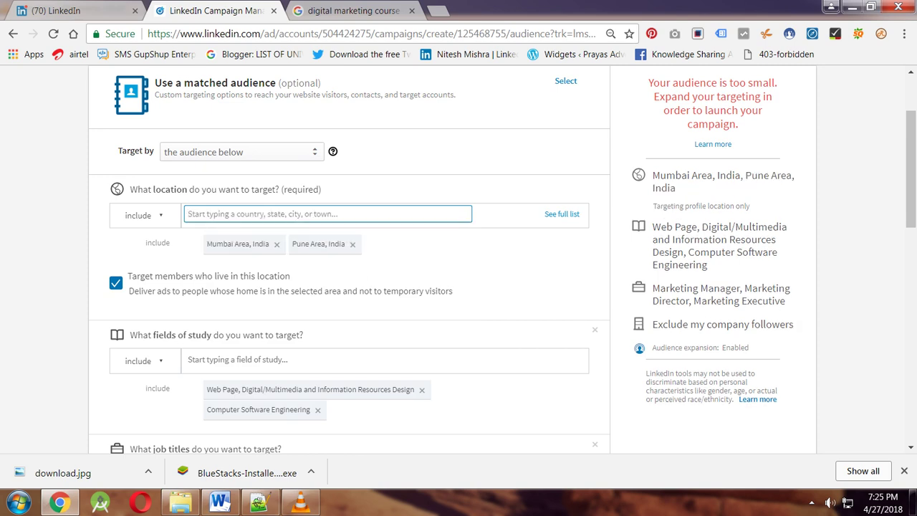
Highlight the location question, the 'members' residence option and the fields of study question.
{"action": "scroll", "coordinate": [349, 258], "scroll_direction": "down", "scroll_amount": 2}
{"action": "scroll", "coordinate": [349, 258], "scroll_direction": "up", "scroll_amount": 1}
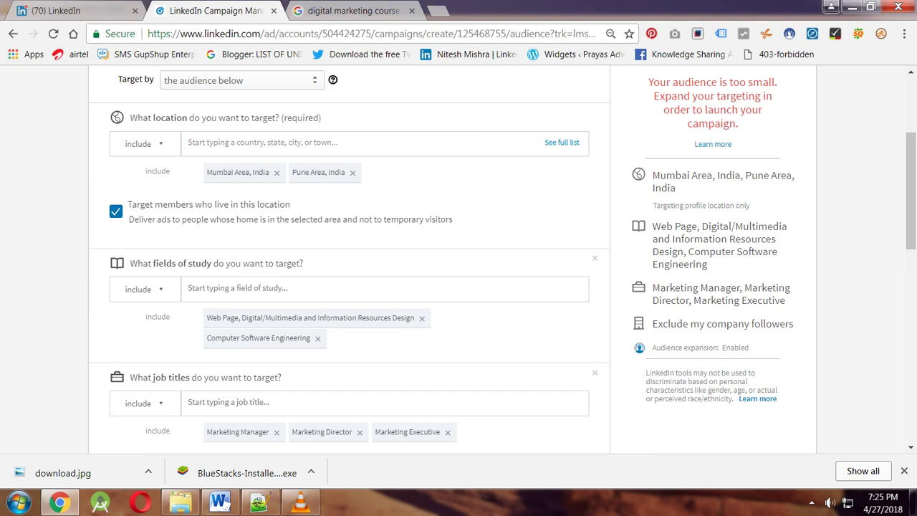
{"action": "triple_click", "coordinate": [225, 118]}
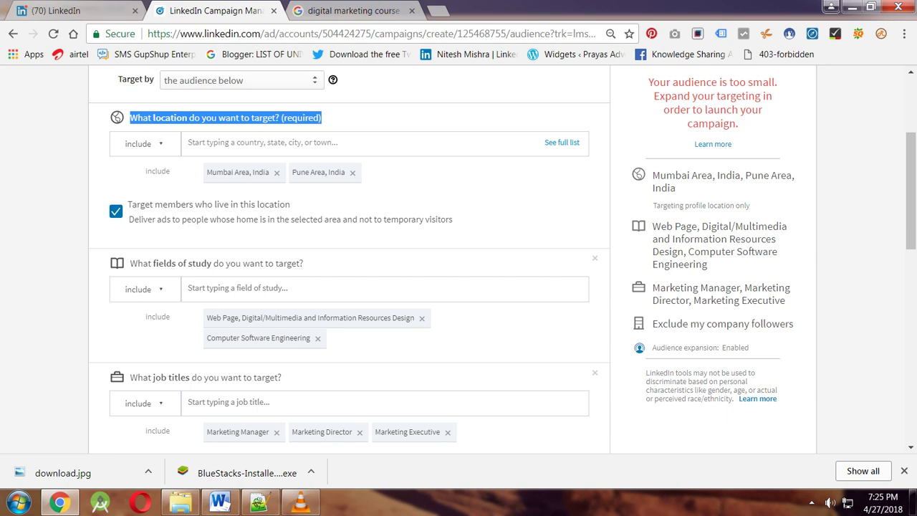
{"action": "double_click", "coordinate": [174, 204]}
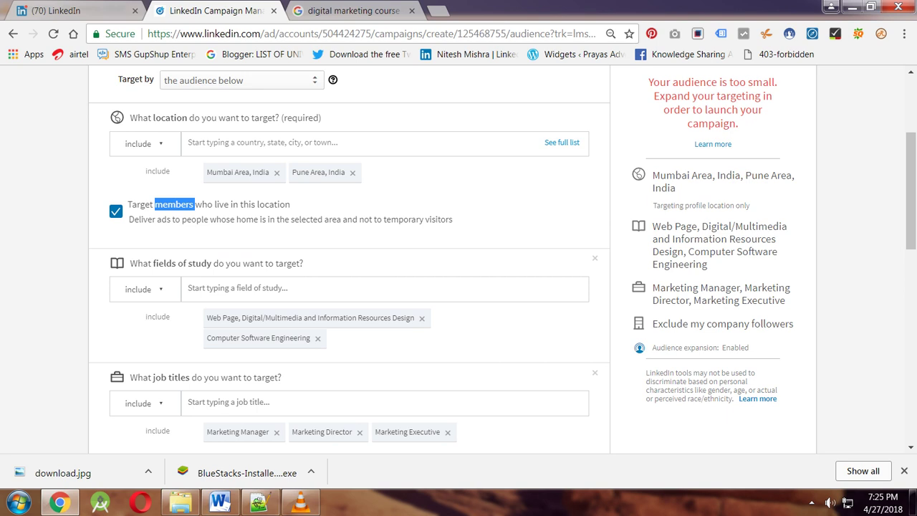
{"action": "double_click", "coordinate": [183, 263]}
{"action": "triple_click", "coordinate": [183, 263]}
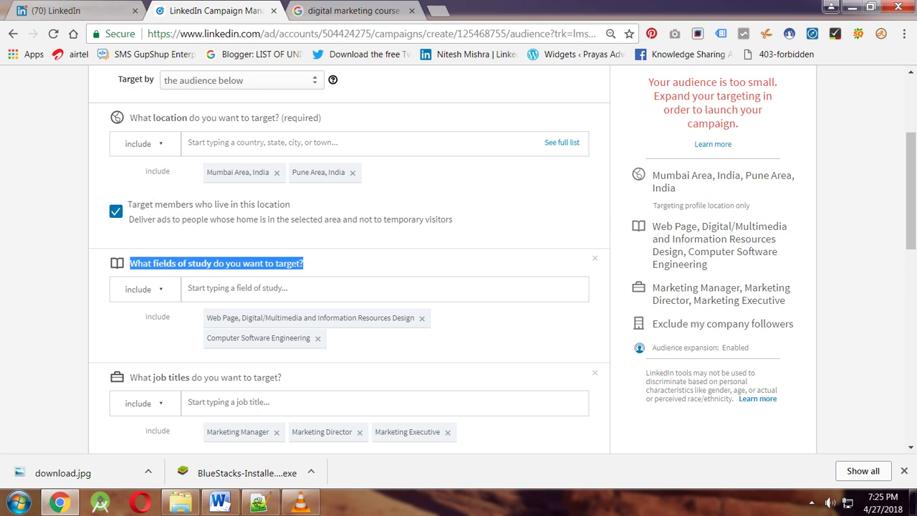
{"action": "scroll", "coordinate": [349, 258], "scroll_direction": "down", "scroll_amount": 1}
{"action": "triple_click", "coordinate": [206, 306]}
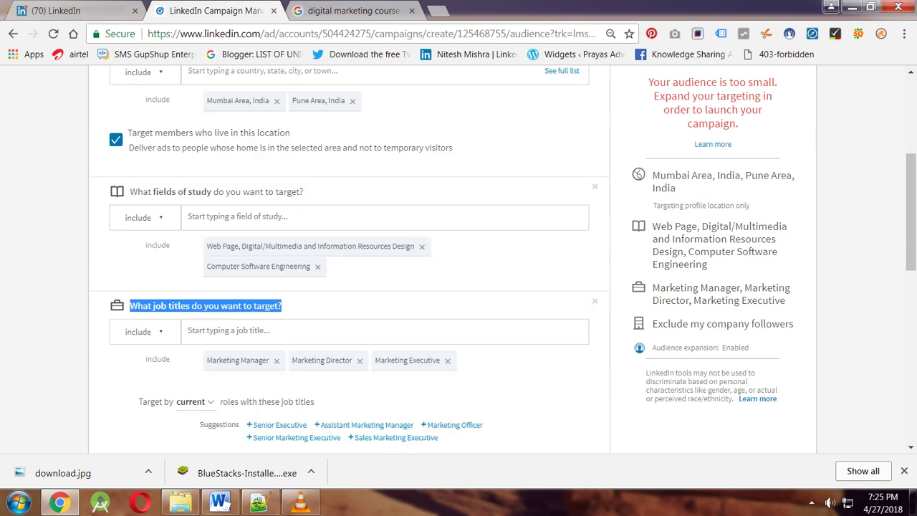
{"action": "scroll", "coordinate": [349, 258], "scroll_direction": "up", "scroll_amount": 4}
{"action": "scroll", "coordinate": [349, 258], "scroll_direction": "down", "scroll_amount": 5}
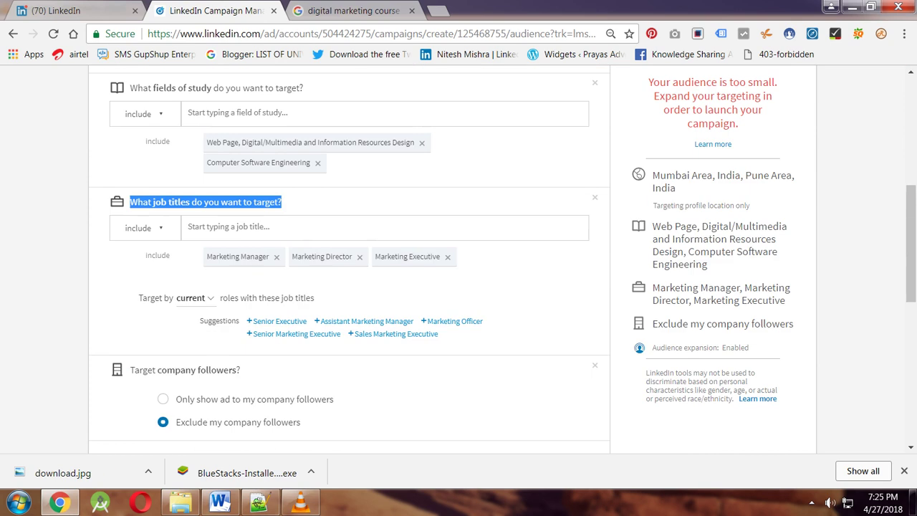
{"action": "scroll", "coordinate": [349, 258], "scroll_direction": "down", "scroll_amount": 2}
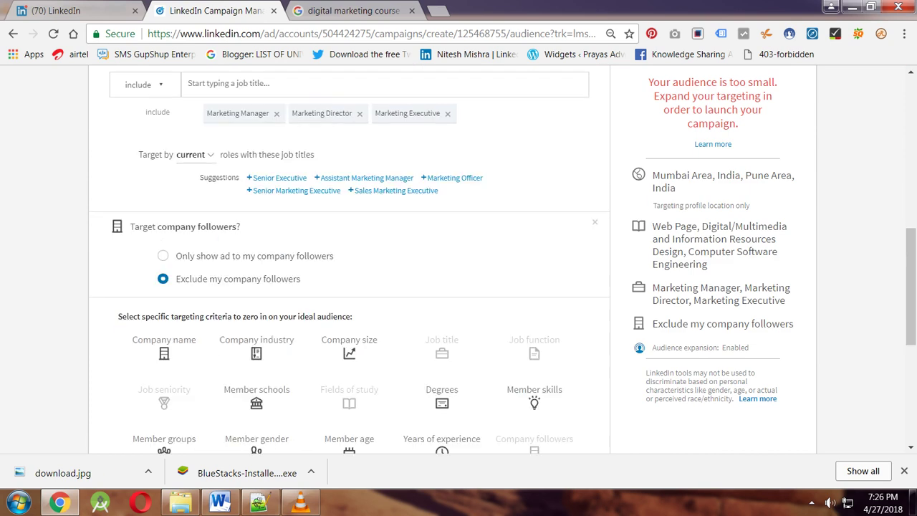
{"action": "triple_click", "coordinate": [185, 227]}
{"action": "scroll", "coordinate": [349, 258], "scroll_direction": "down", "scroll_amount": 3}
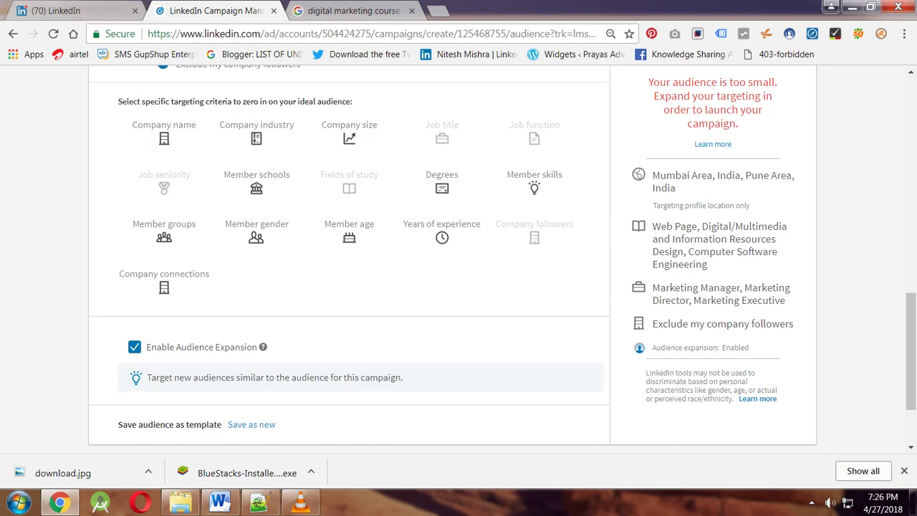
{"action": "double_click", "coordinate": [129, 101]}
{"action": "triple_click", "coordinate": [129, 101]}
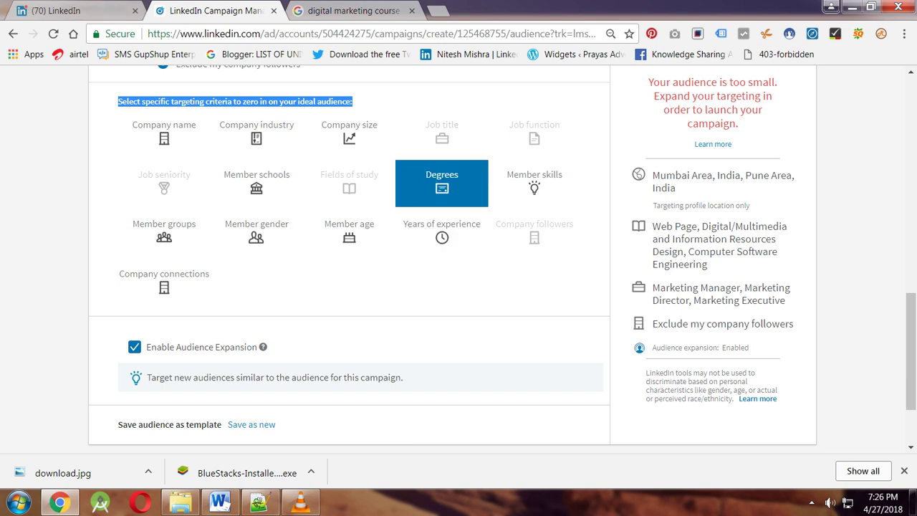
{"action": "scroll", "coordinate": [458, 258], "scroll_direction": "down", "scroll_amount": 2}
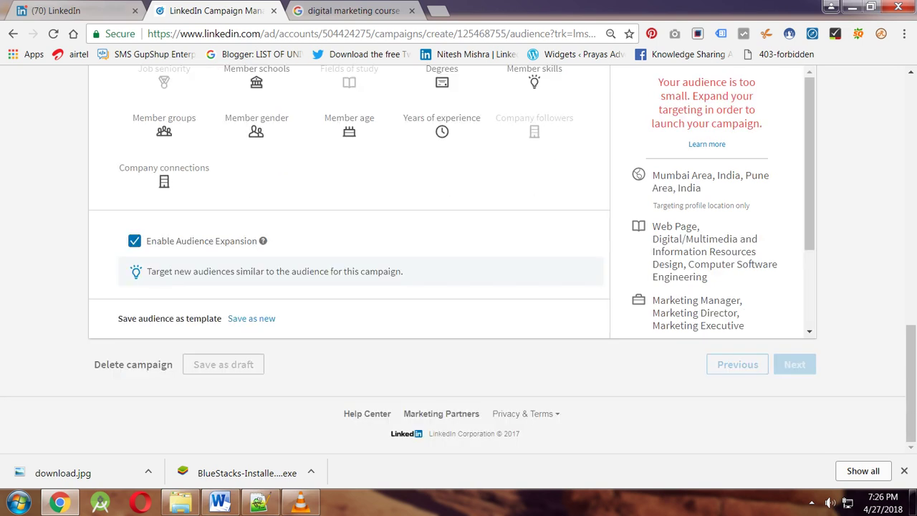
{"action": "scroll", "coordinate": [459, 258], "scroll_direction": "up", "scroll_amount": 5}
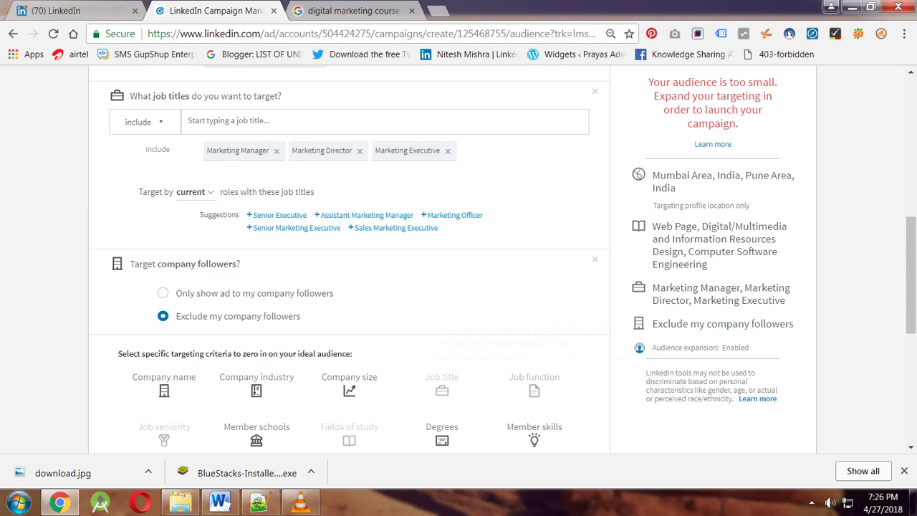
{"action": "scroll", "coordinate": [349, 258], "scroll_direction": "up", "scroll_amount": 1}
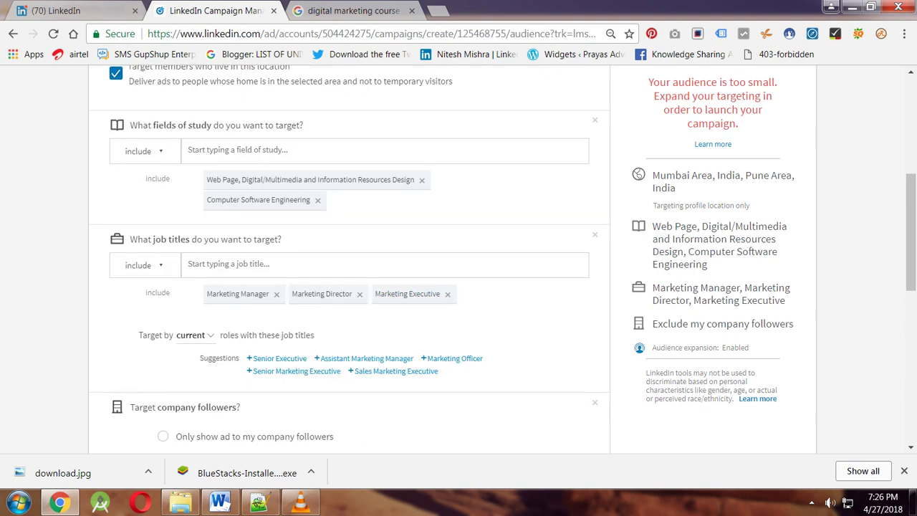
{"action": "scroll", "coordinate": [349, 258], "scroll_direction": "up", "scroll_amount": 3}
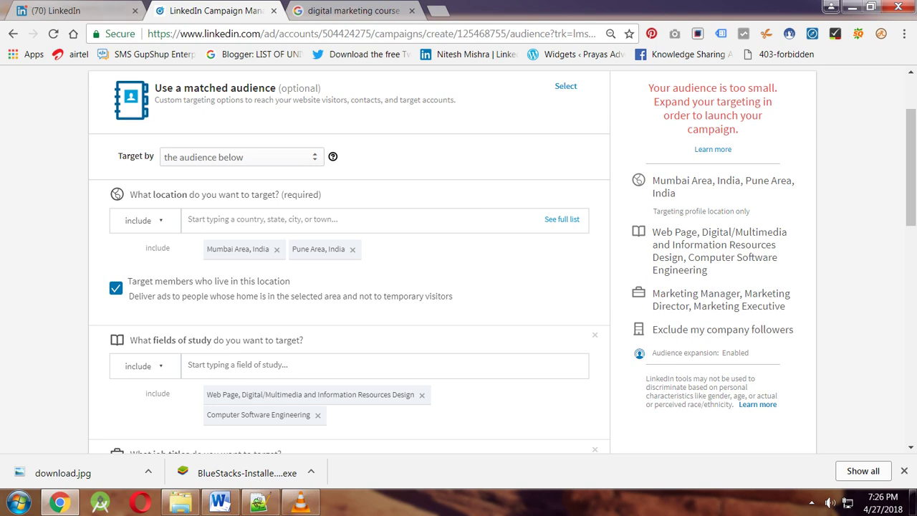
Target all of India as the location, then scroll down to the Next button.
{"action": "left_click", "coordinate": [287, 219]}
{"action": "type", "text": "ind"}
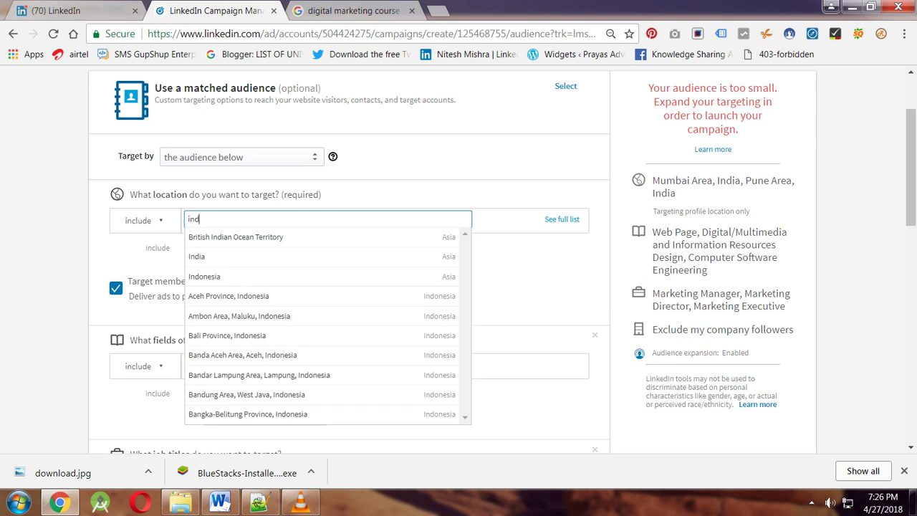
{"action": "type", "text": "ia"}
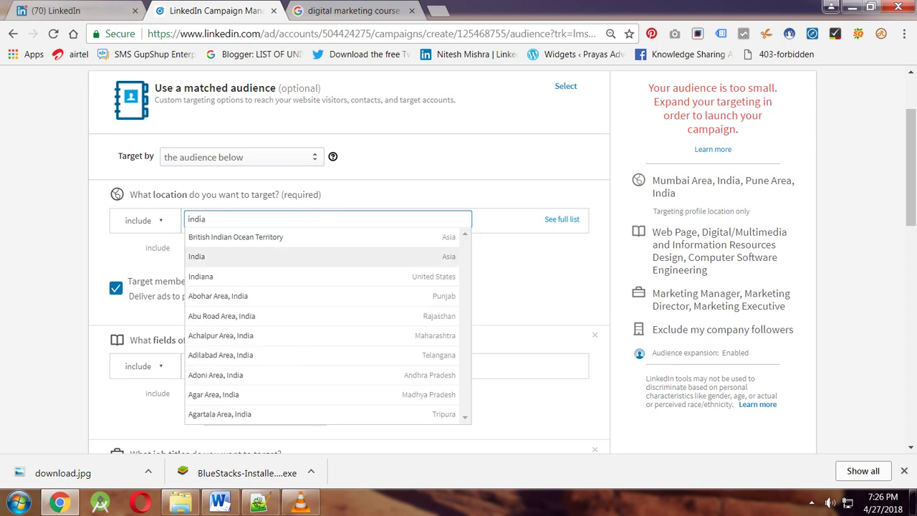
{"action": "key", "text": "Return"}
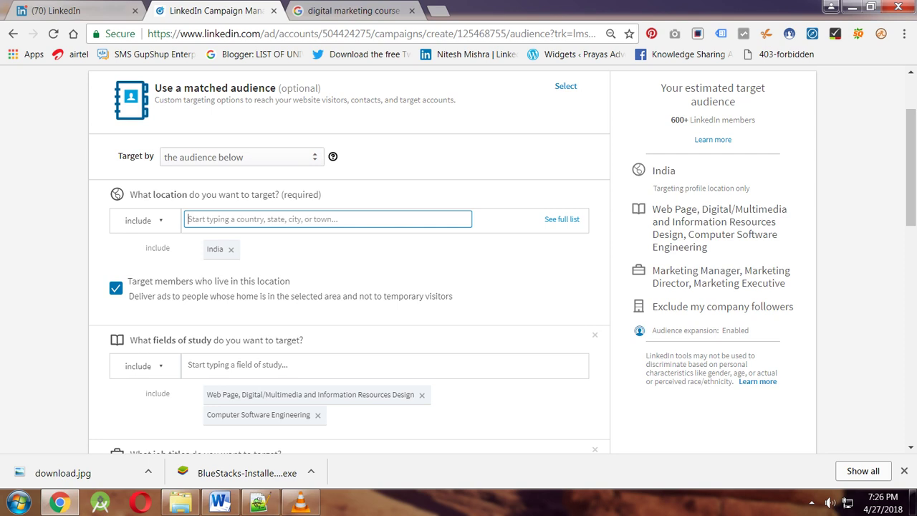
{"action": "scroll", "coordinate": [349, 258], "scroll_direction": "down", "scroll_amount": 5}
{"action": "scroll", "coordinate": [349, 258], "scroll_direction": "down", "scroll_amount": 5}
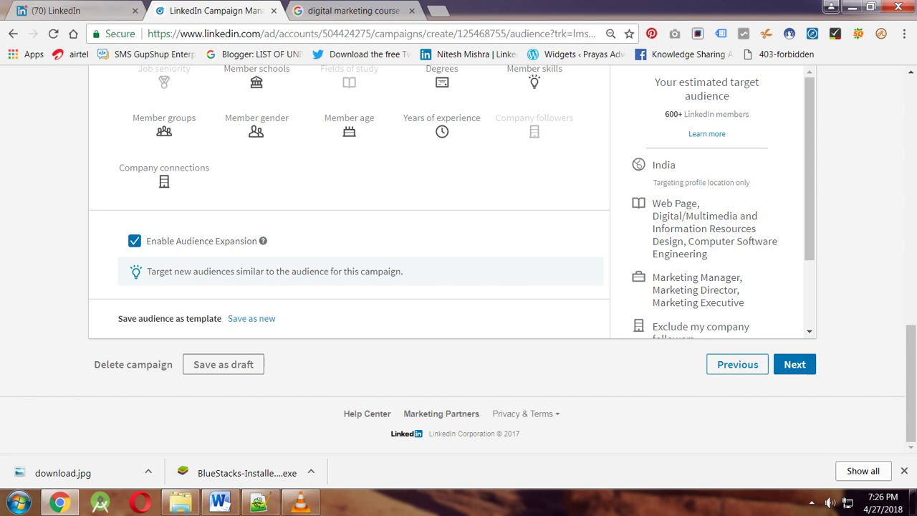
On the budget step, switch the bid type to cost per impression (CPM).
{"action": "left_click", "coordinate": [794, 364]}
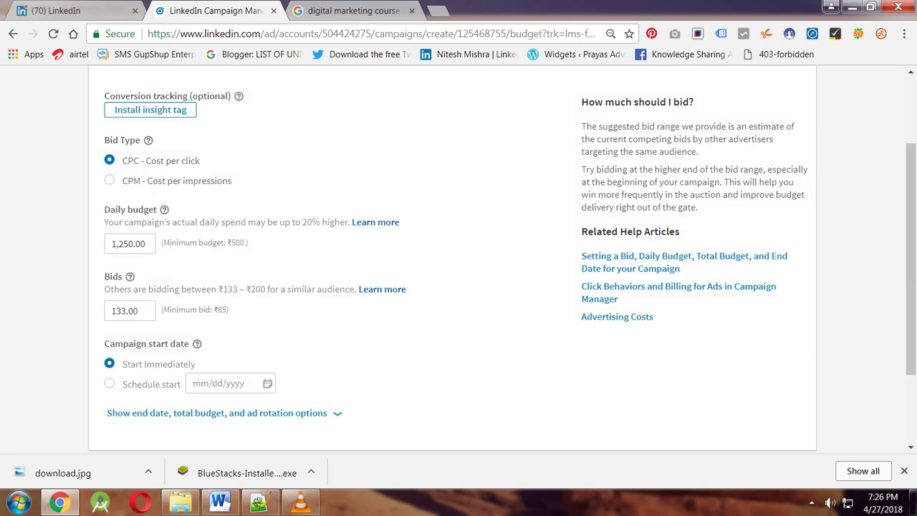
{"action": "mouse_move", "coordinate": [149, 139]}
{"action": "double_click", "coordinate": [129, 140]}
{"action": "left_click_drag", "start_coordinate": [141, 139], "coordinate": [104, 140]}
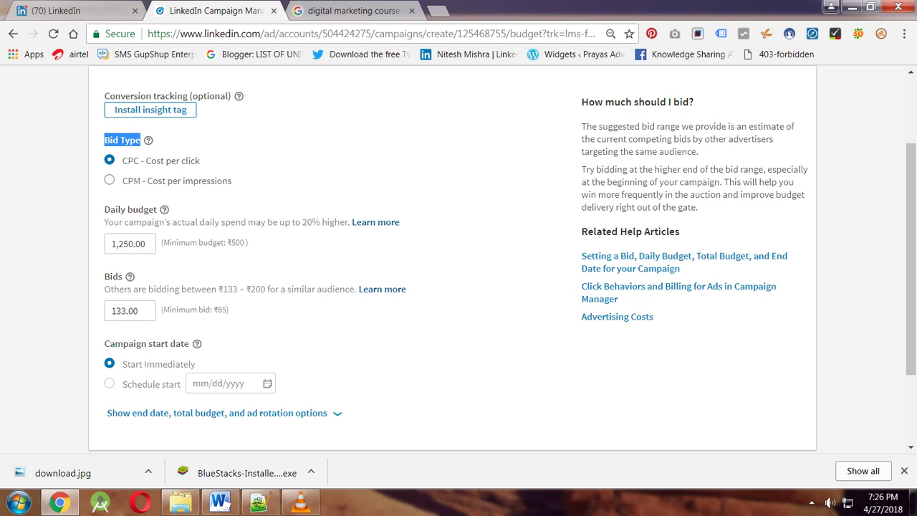
{"action": "left_click", "coordinate": [109, 180]}
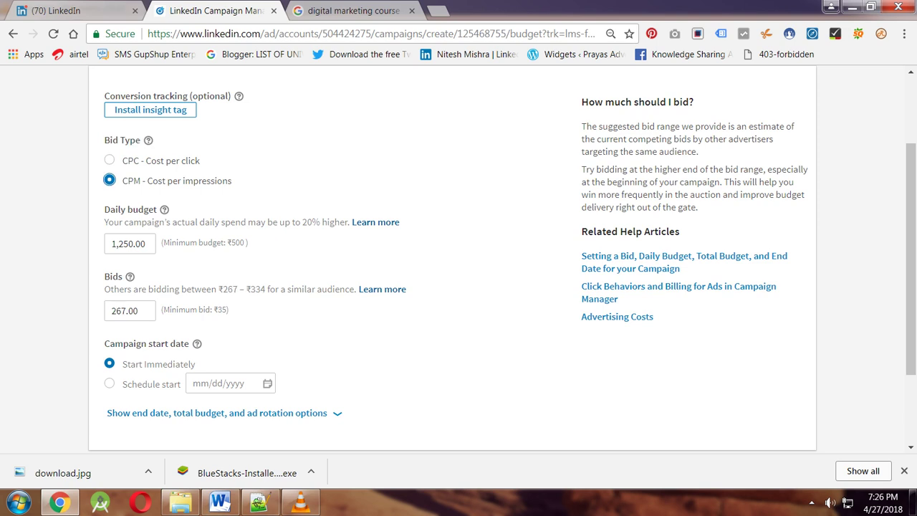
{"action": "left_click", "coordinate": [109, 160]}
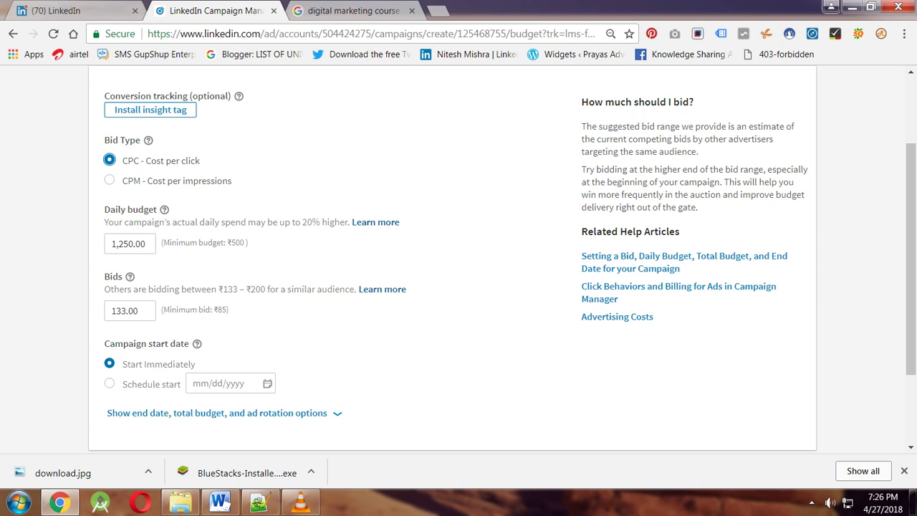
{"action": "double_click", "coordinate": [173, 161]}
{"action": "left_click", "coordinate": [109, 180]}
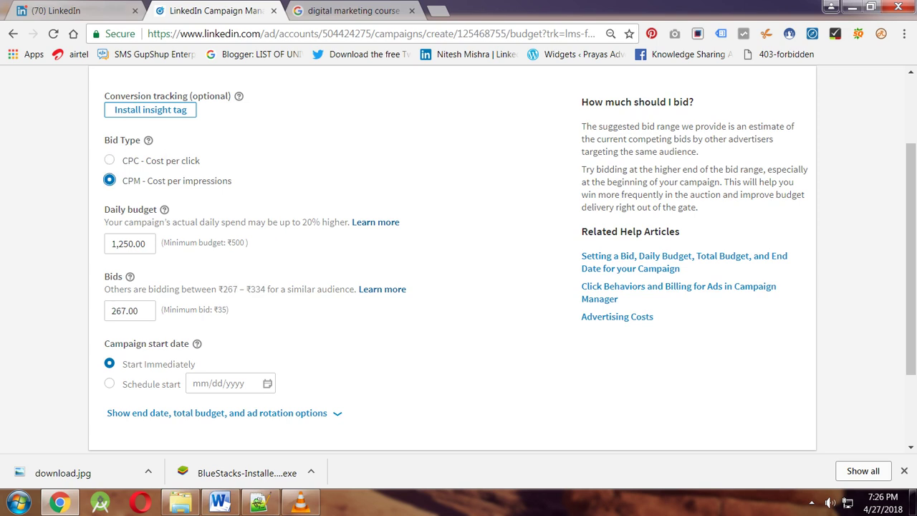
Change the daily budget from 1,250 to ₹500.
{"action": "left_click", "coordinate": [143, 244]}
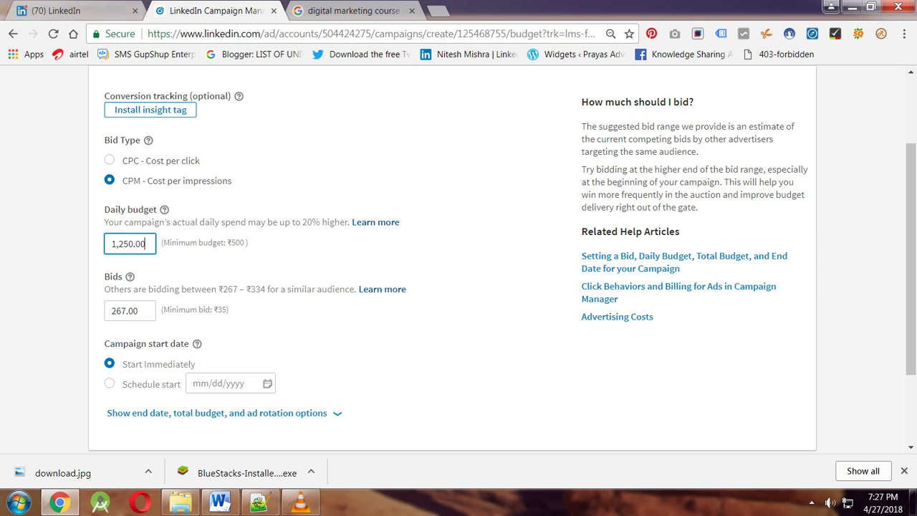
{"action": "left_click", "coordinate": [126, 243]}
{"action": "key", "text": "BackSpace"}
{"action": "key", "text": "BackSpace"}
{"action": "key", "text": "BackSpace"}
{"action": "key", "text": "BackSpace"}
{"action": "key", "text": "BackSpace"}
{"action": "type", "text": "500"}
{"action": "key", "text": "Tab"}
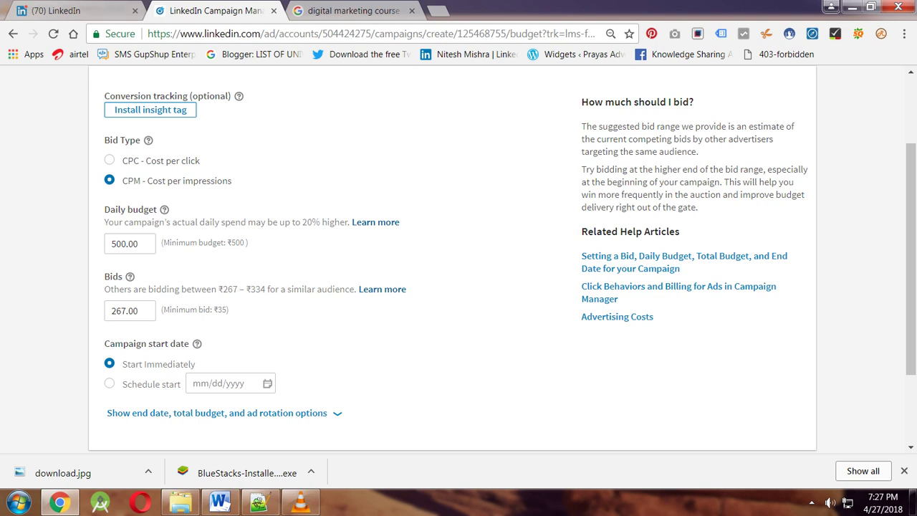
Try a ₹1 CPM bid, which is rejected, then set the ₹35 minimum.
{"action": "left_click", "coordinate": [130, 310]}
{"action": "left_click", "coordinate": [138, 310]}
{"action": "key", "text": "BackSpace"}
{"action": "key", "text": "BackSpace"}
{"action": "key", "text": "BackSpace"}
{"action": "key", "text": "BackSpace"}
{"action": "key", "text": "BackSpace"}
{"action": "key", "text": "BackSpace"}
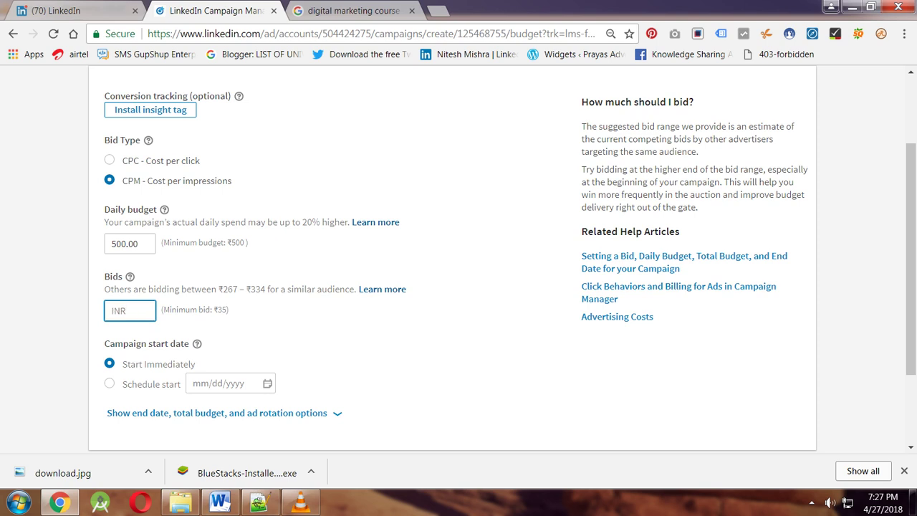
{"action": "type", "text": "1"}
{"action": "key", "text": "Tab"}
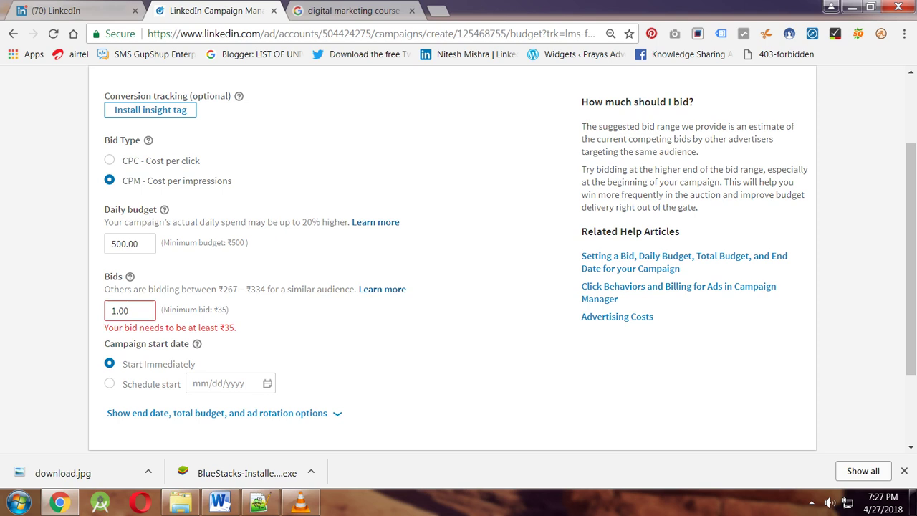
{"action": "left_click", "coordinate": [128, 311]}
{"action": "key", "text": "BackSpace"}
{"action": "key", "text": "BackSpace"}
{"action": "key", "text": "BackSpace"}
{"action": "key", "text": "BackSpace"}
{"action": "type", "text": "35"}
{"action": "key", "text": "Tab"}
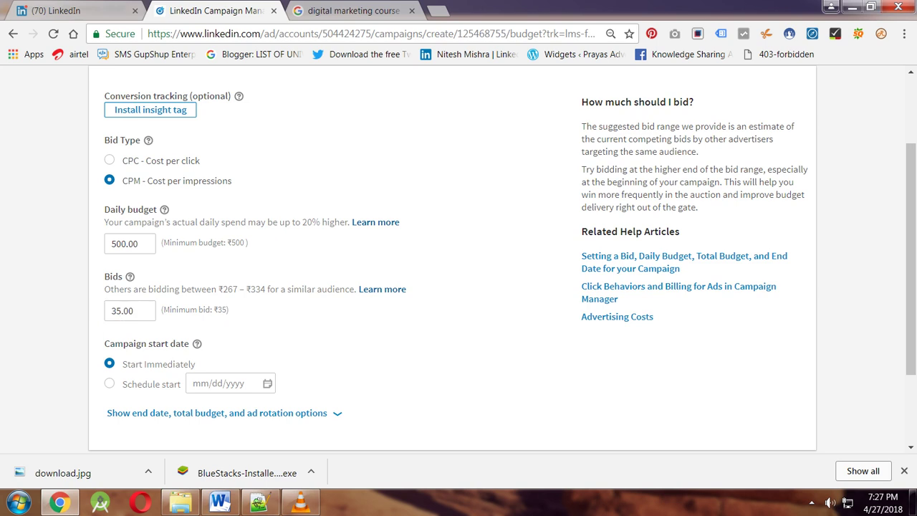
Switch to CPC bidding and replace the suggested 133.00 bid with ₹85.
{"action": "left_click", "coordinate": [109, 160]}
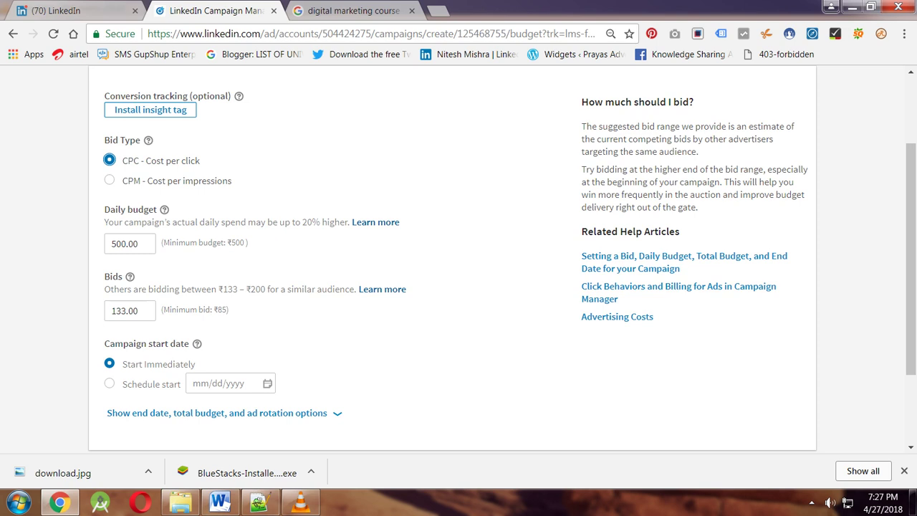
{"action": "left_click", "coordinate": [138, 310]}
{"action": "key", "text": "BackSpace"}
{"action": "key", "text": "BackSpace"}
{"action": "key", "text": "BackSpace"}
{"action": "key", "text": "BackSpace"}
{"action": "key", "text": "BackSpace"}
{"action": "key", "text": "BackSpace"}
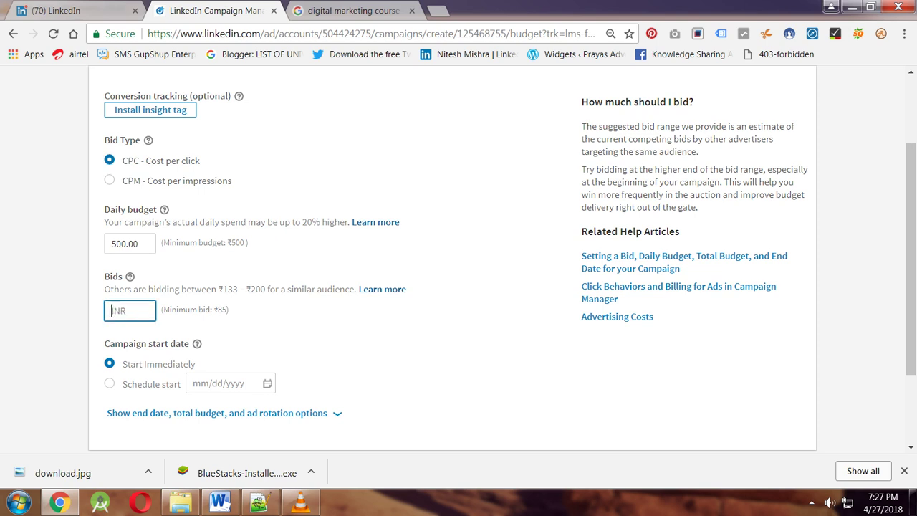
{"action": "type", "text": "85"}
{"action": "key", "text": "Tab"}
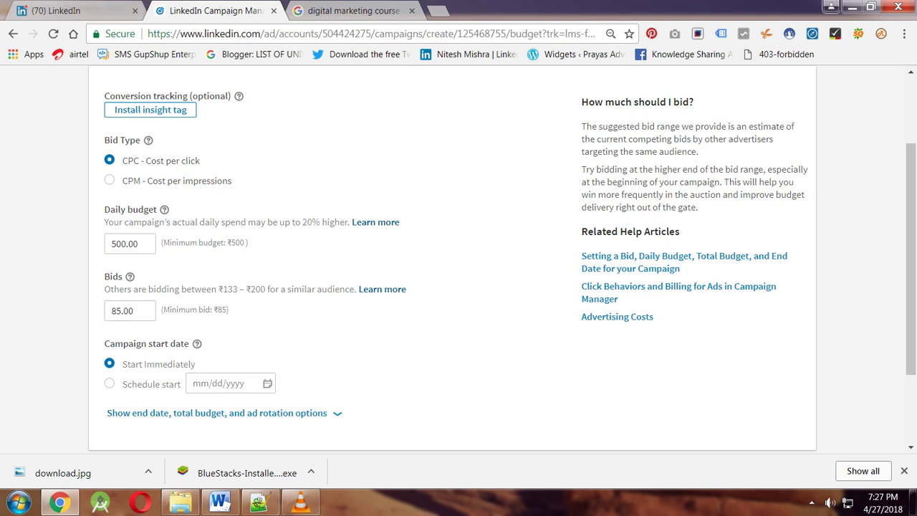
Switch back to CPM and set the bid to ₹35 again.
{"action": "left_click", "coordinate": [109, 180]}
{"action": "left_click", "coordinate": [138, 310]}
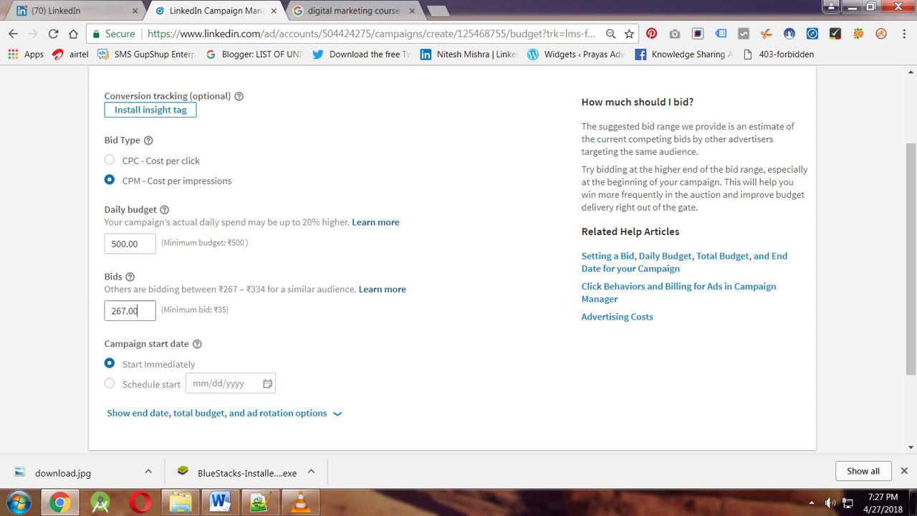
{"action": "key", "text": "ctrl+a"}
{"action": "key", "text": "BackSpace"}
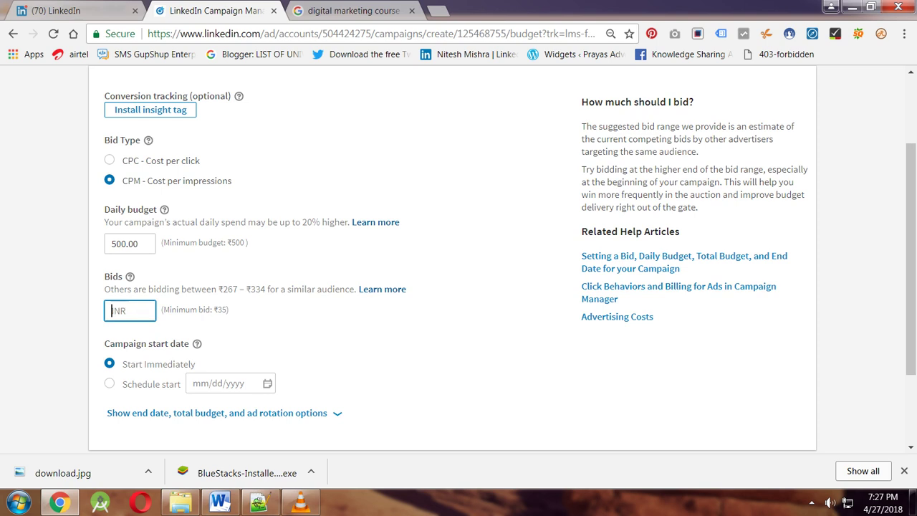
{"action": "type", "text": "35"}
{"action": "key", "text": "Tab"}
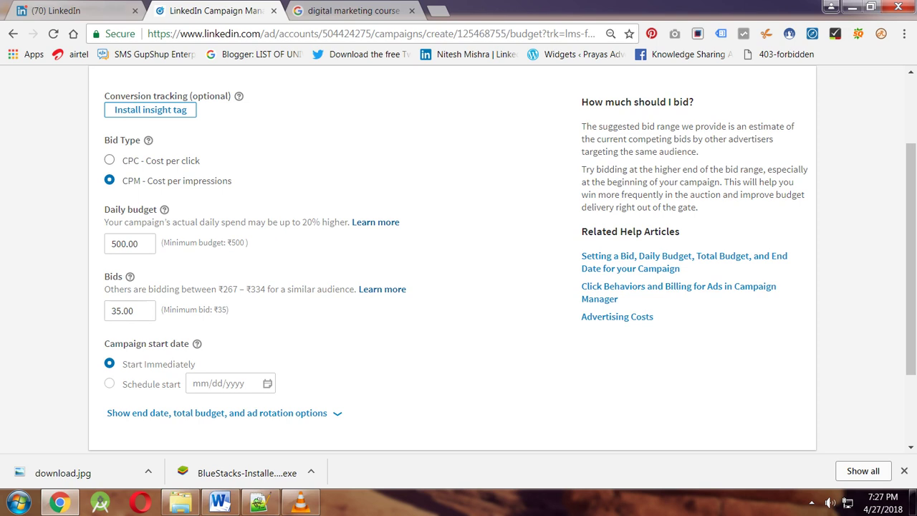
Return to CPC bidding with a final bid of ₹85.
{"action": "left_click", "coordinate": [109, 159]}
{"action": "left_click", "coordinate": [137, 311]}
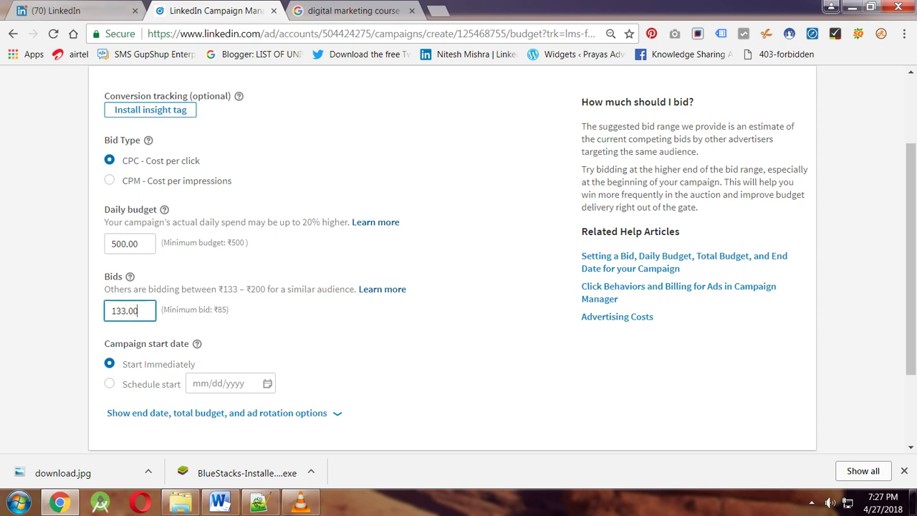
{"action": "key", "text": "BackSpace"}
{"action": "key", "text": "BackSpace"}
{"action": "key", "text": "BackSpace"}
{"action": "key", "text": "BackSpace"}
{"action": "key", "text": "BackSpace"}
{"action": "key", "text": "BackSpace"}
{"action": "type", "text": "85"}
{"action": "key", "text": "Tab"}
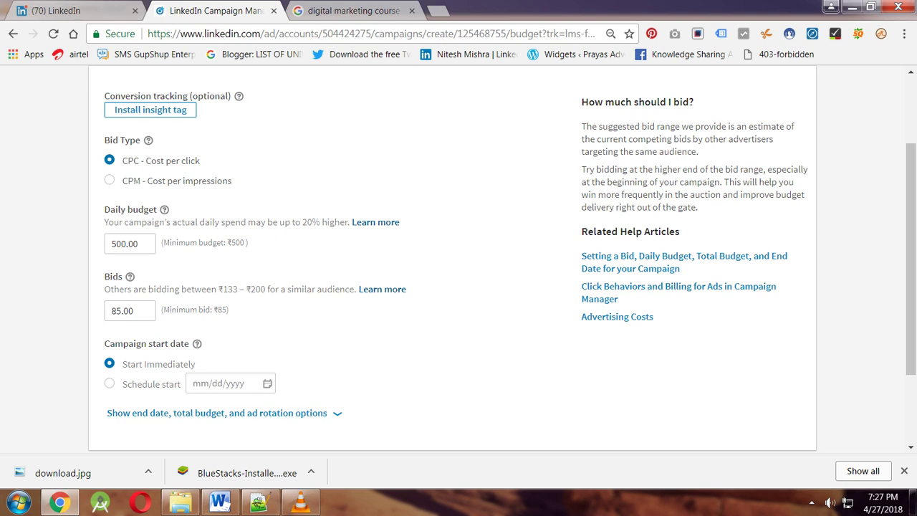
Switch the campaign start to a scheduled date of April 30, 2018 instead of immediately.
{"action": "left_click", "coordinate": [109, 384]}
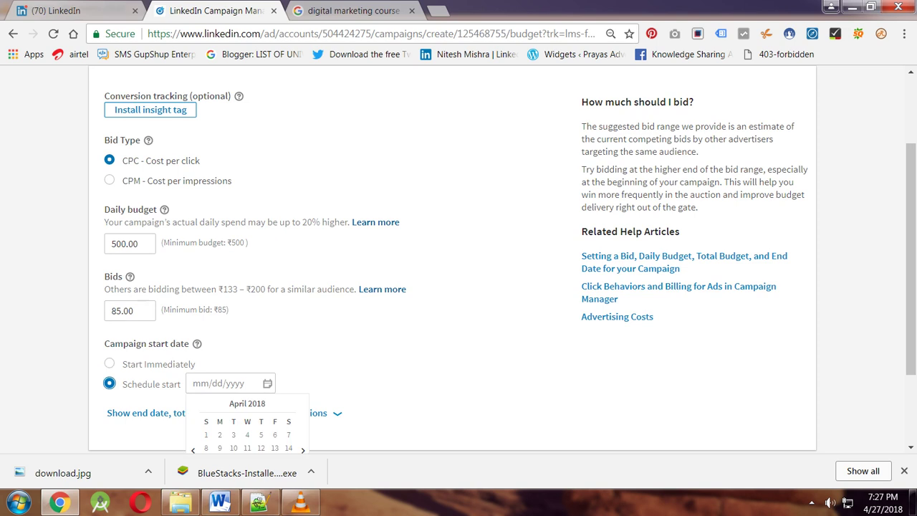
{"action": "scroll", "coordinate": [458, 258], "scroll_direction": "down", "scroll_amount": 1}
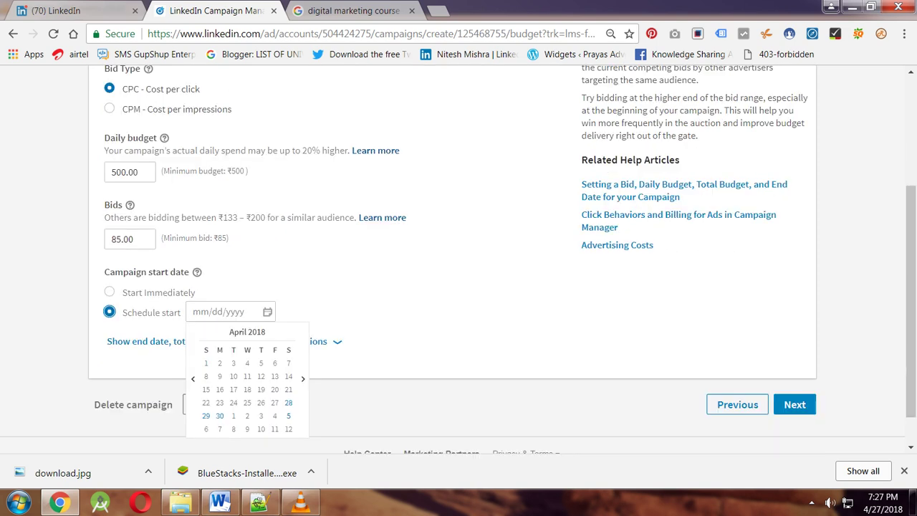
{"action": "left_click", "coordinate": [220, 416]}
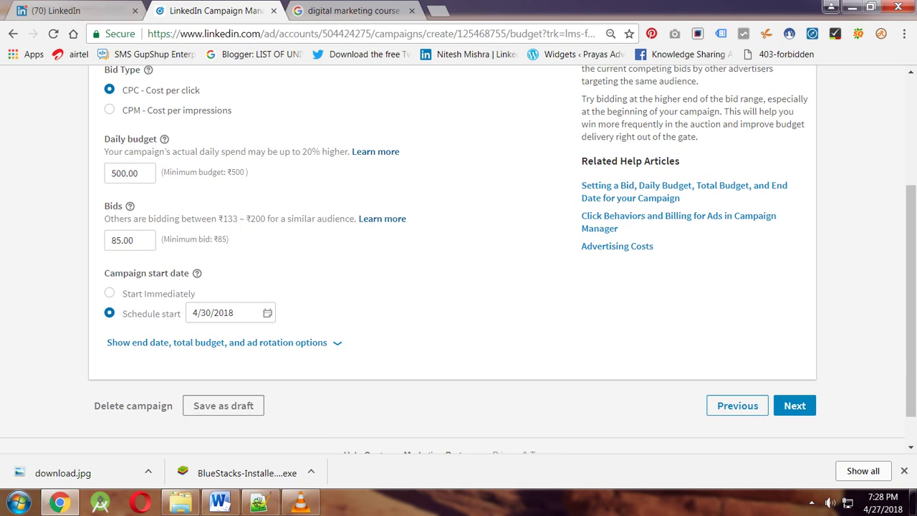
{"action": "scroll", "coordinate": [459, 258], "scroll_direction": "up", "scroll_amount": 2}
{"action": "scroll", "coordinate": [459, 258], "scroll_direction": "down", "scroll_amount": 2}
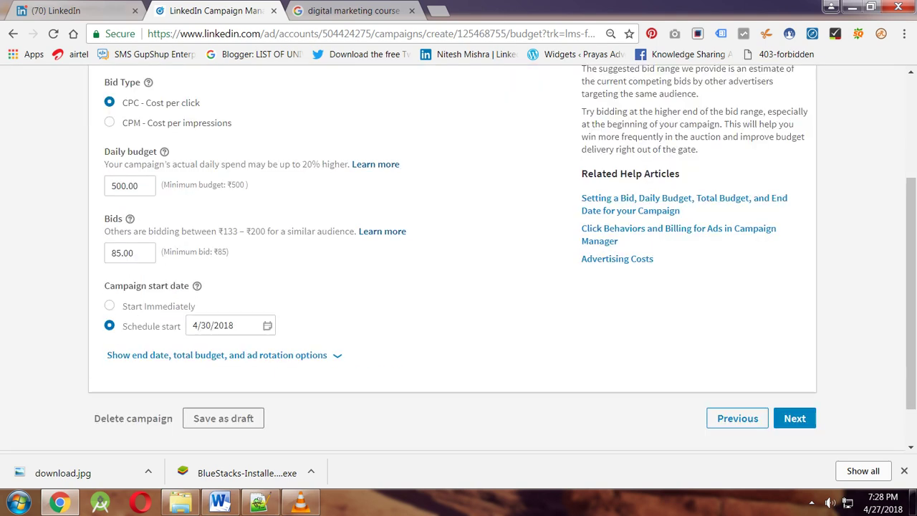
{"action": "scroll", "coordinate": [458, 258], "scroll_direction": "up", "scroll_amount": 2}
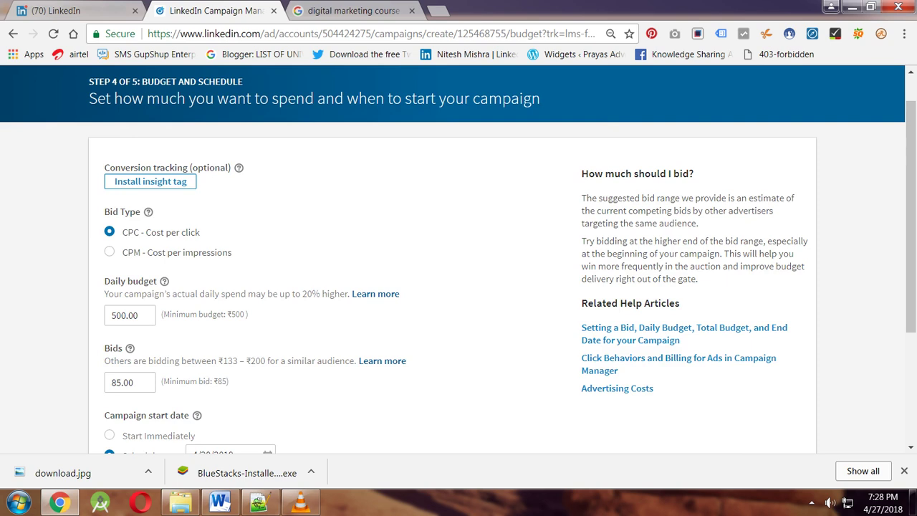
{"action": "scroll", "coordinate": [459, 258], "scroll_direction": "down", "scroll_amount": 2}
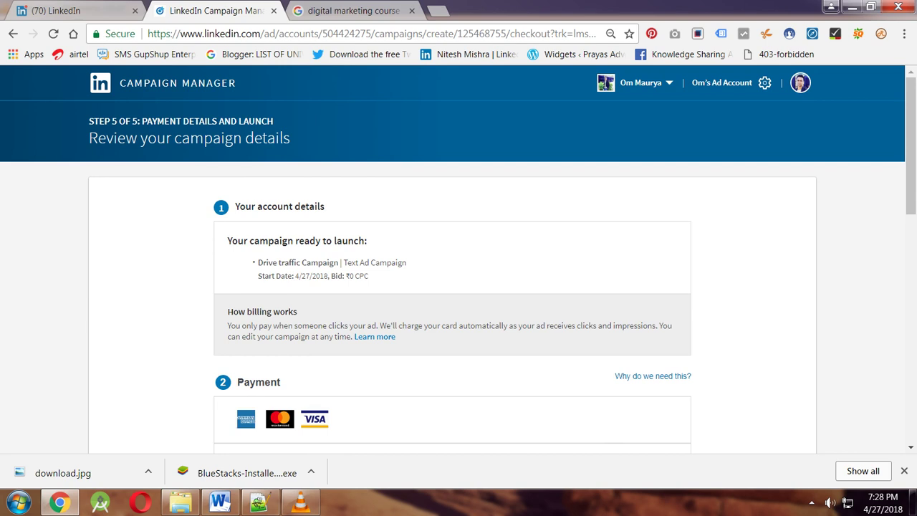
Review the Step 5 payment form and submit it with Review order.
{"action": "scroll", "coordinate": [459, 287], "scroll_direction": "down", "scroll_amount": 1}
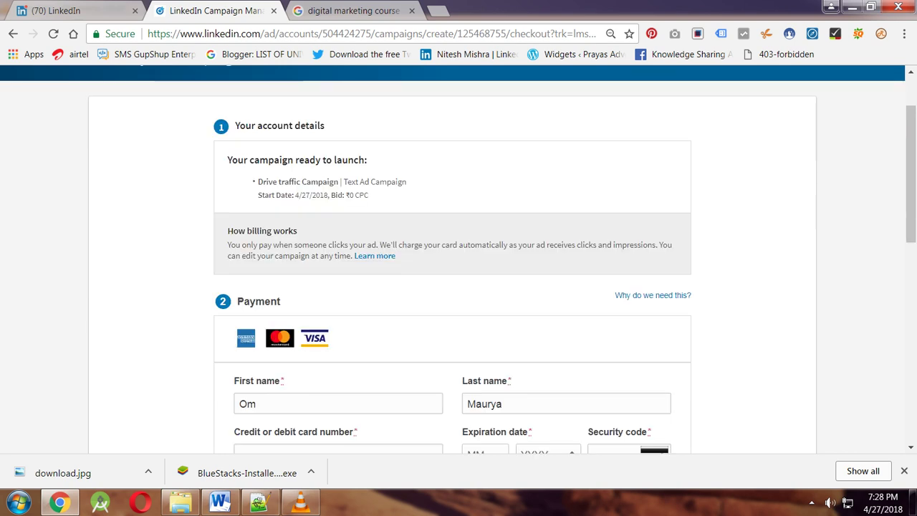
{"action": "scroll", "coordinate": [459, 258], "scroll_direction": "down", "scroll_amount": 3}
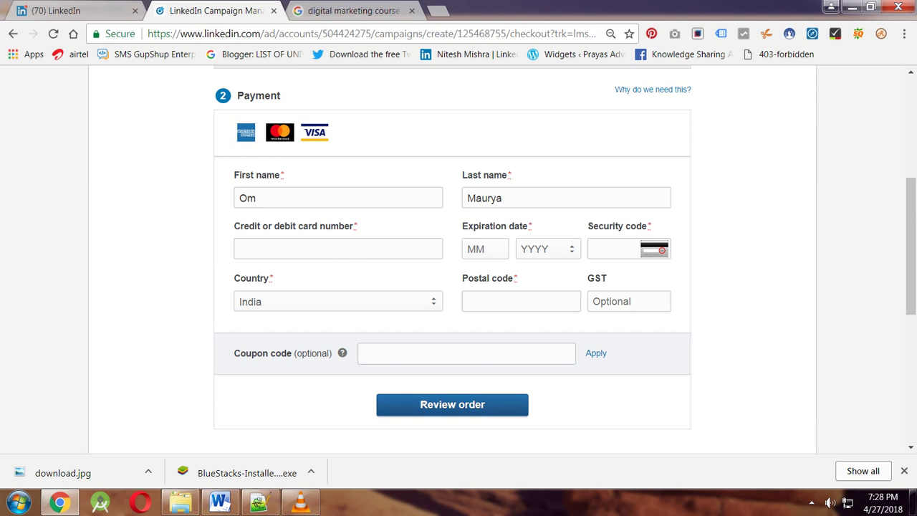
{"action": "scroll", "coordinate": [459, 258], "scroll_direction": "up", "scroll_amount": 2}
{"action": "scroll", "coordinate": [459, 258], "scroll_direction": "up", "scroll_amount": 2}
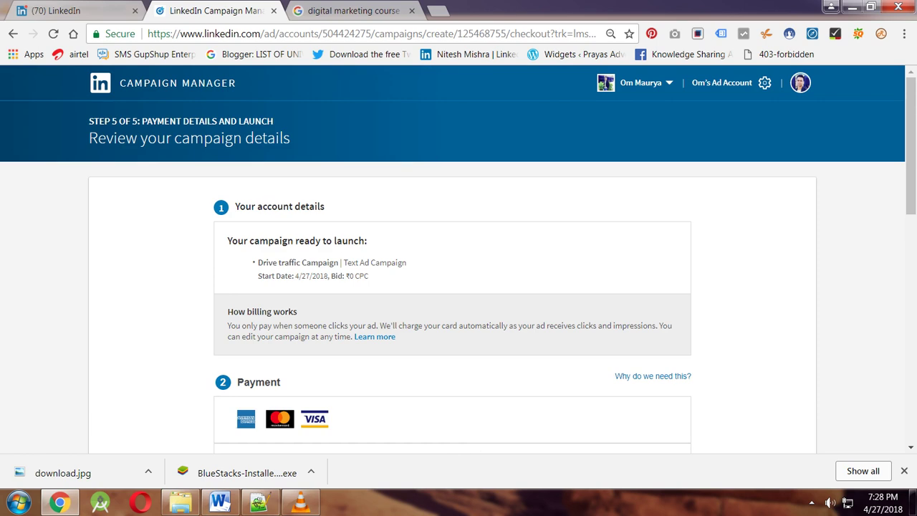
{"action": "scroll", "coordinate": [459, 258], "scroll_direction": "down", "scroll_amount": 1}
{"action": "scroll", "coordinate": [459, 258], "scroll_direction": "down", "scroll_amount": 5}
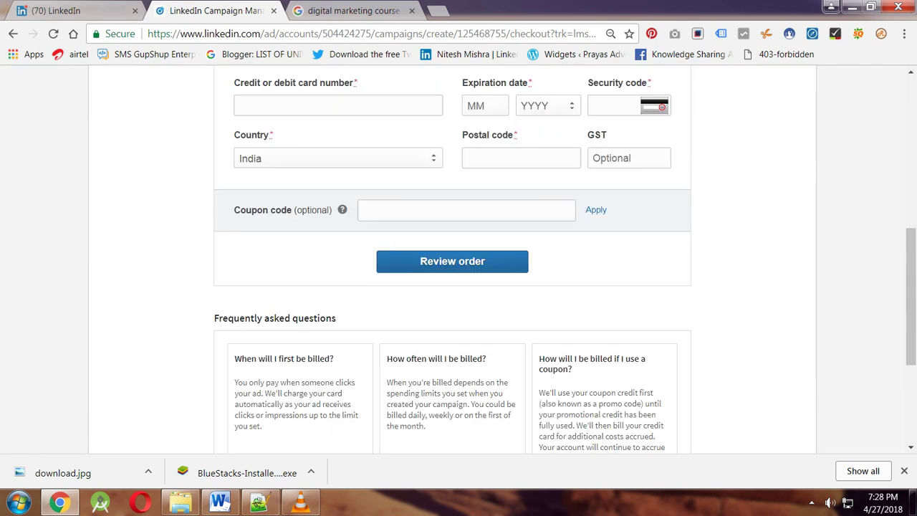
{"action": "left_click", "coordinate": [452, 261]}
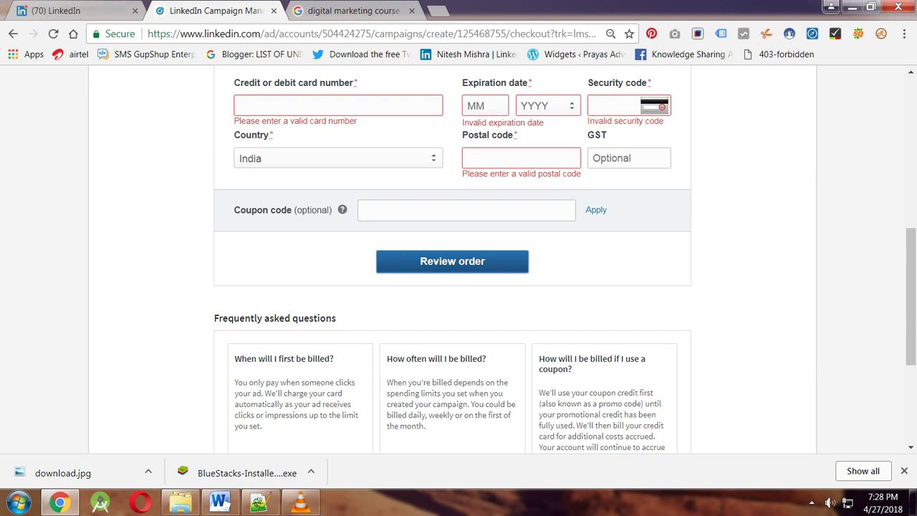
{"action": "scroll", "coordinate": [458, 258], "scroll_direction": "up", "scroll_amount": 6}
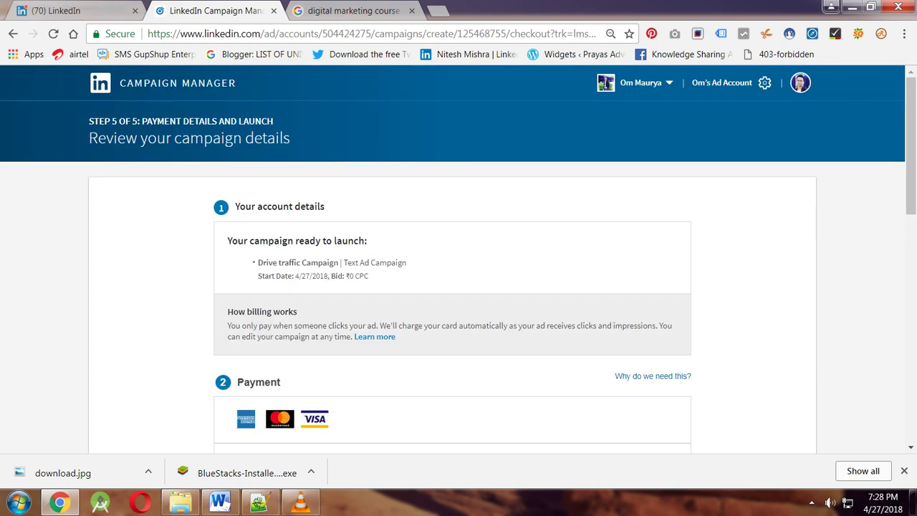